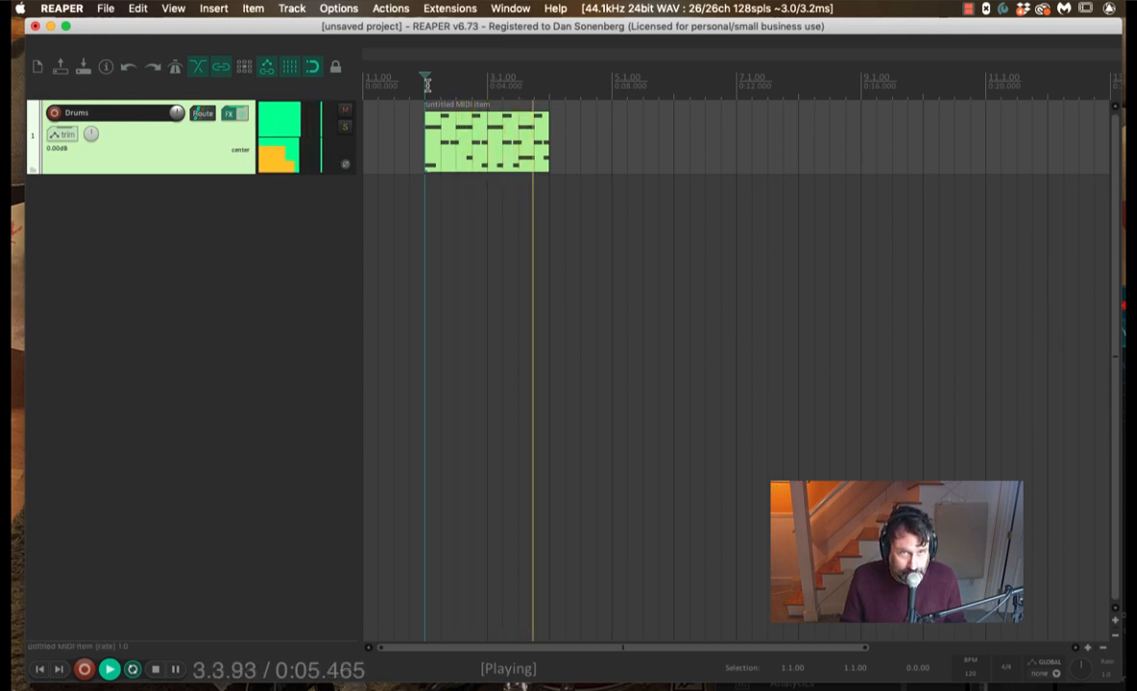
# Step: Stop playback and extend the looped end of the drum MIDI item by one bar, to the start of bar 5
pyautogui.press('space')
pyautogui.moveTo(546, 165)
pyautogui.mouseDown()
pyautogui.moveTo(629, 165)
pyautogui.moveTo(548, 165)
pyautogui.mouseUp()
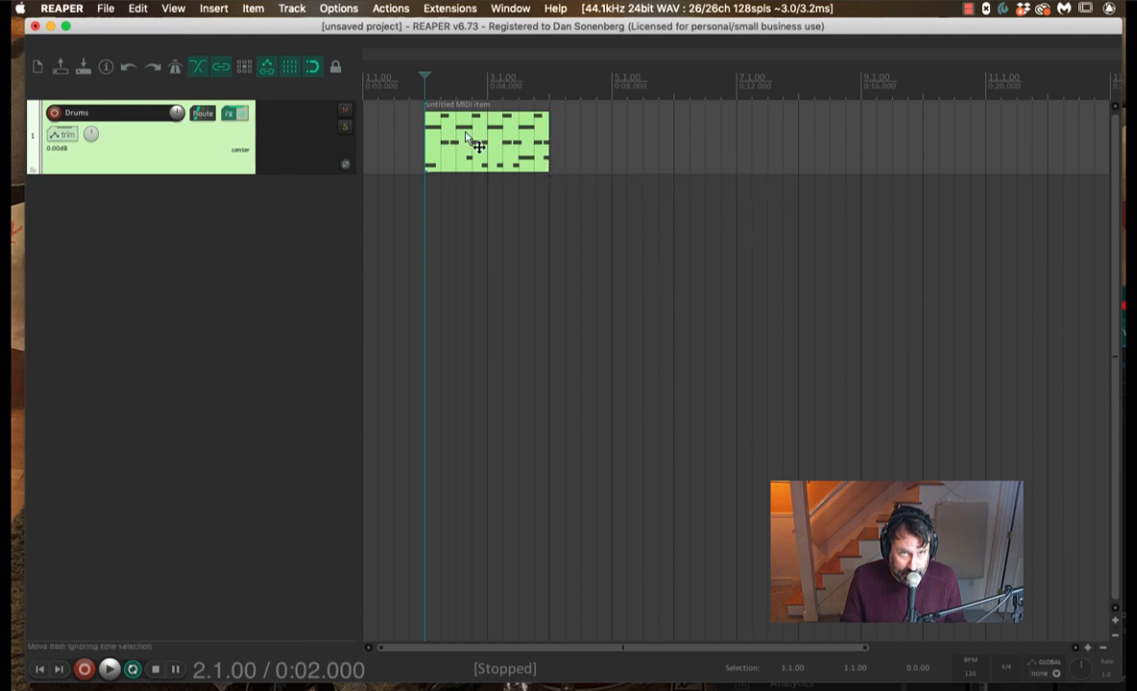
pyautogui.click(466, 135)
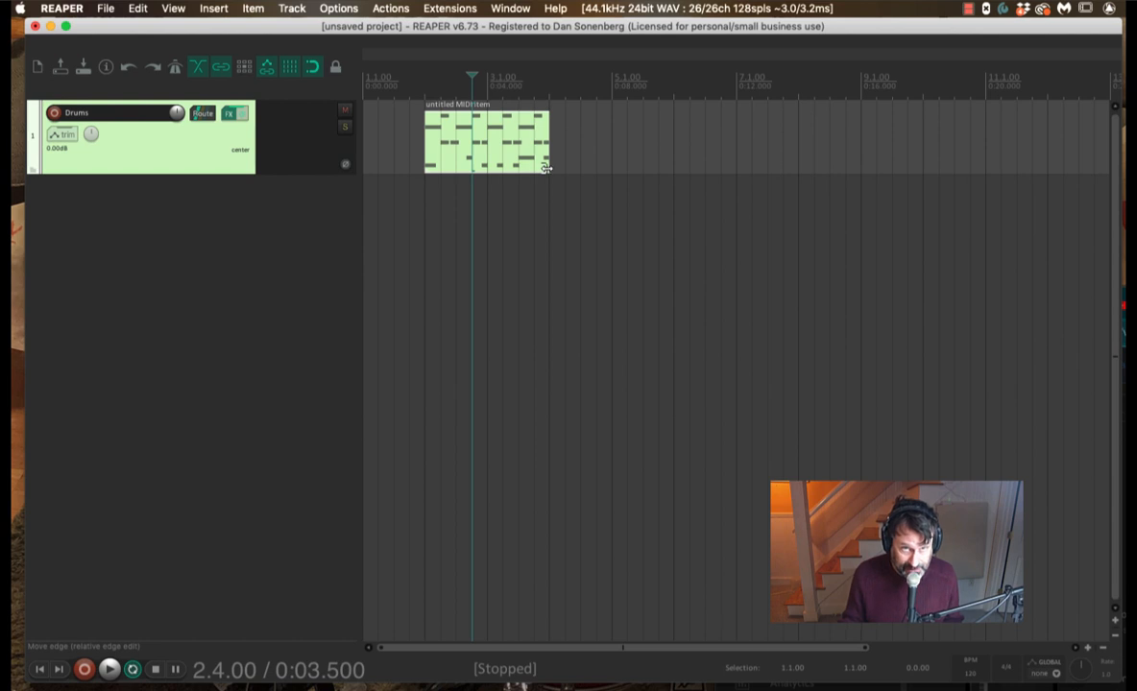
pyautogui.moveTo(545, 168); pyautogui.dragTo(612, 168)
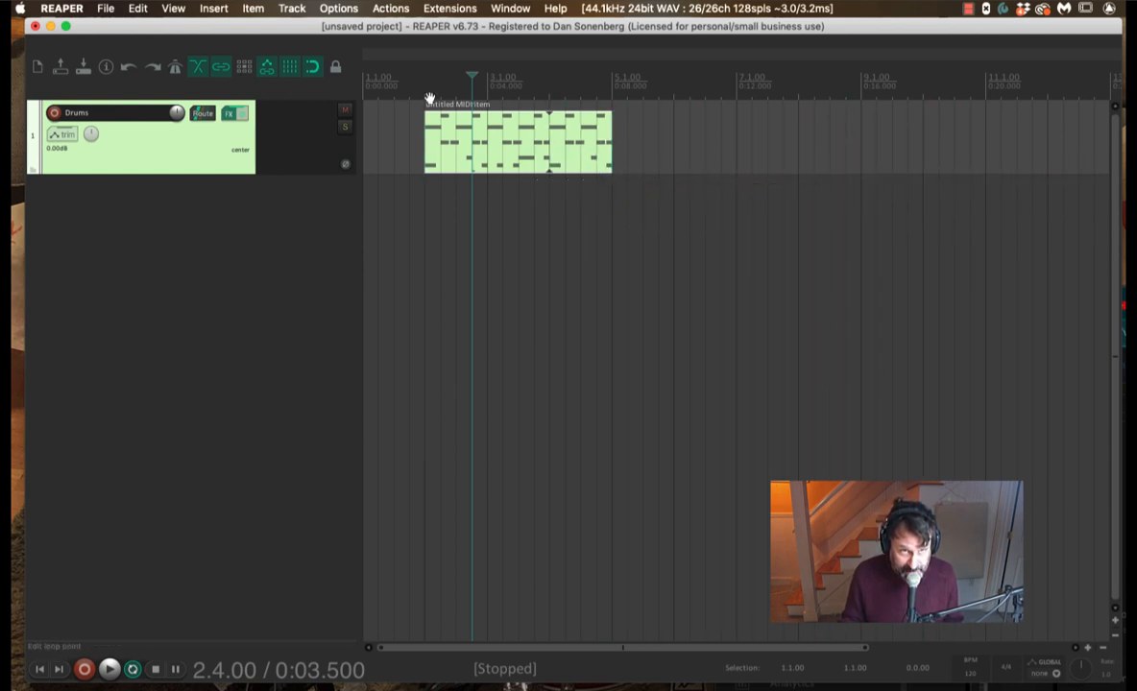
# Step: Play back the extended drum groove from the start of bar 2, stopping after the added bar has been heard
pyautogui.click(424, 91)
pyautogui.press('space')
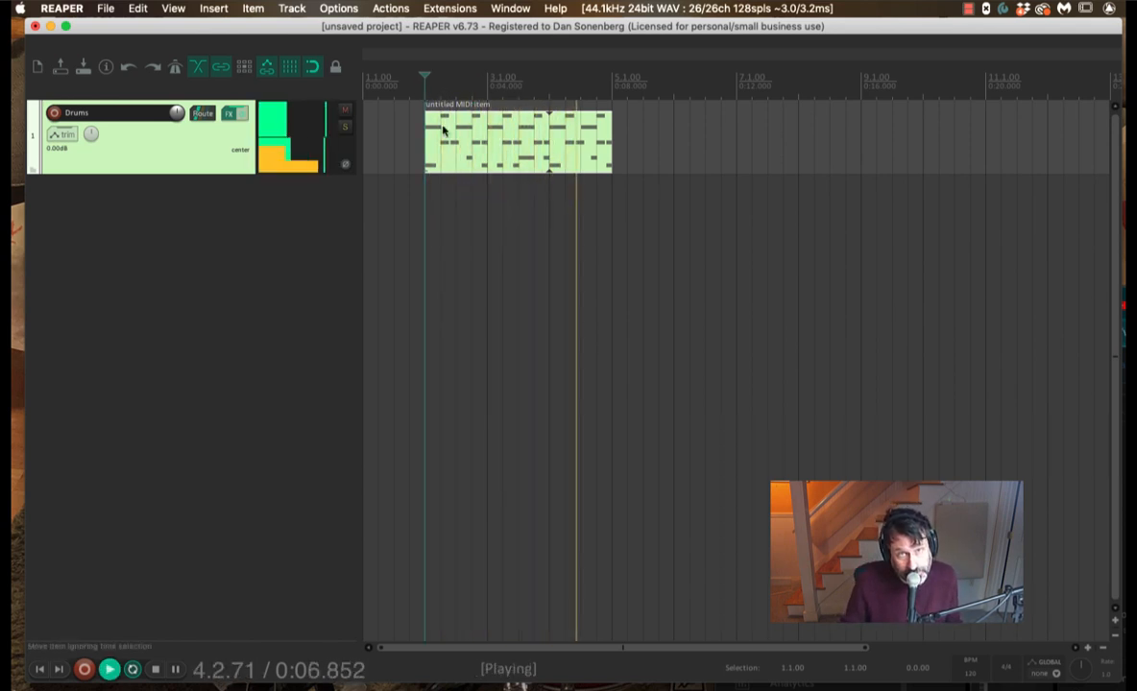
pyautogui.press('space')
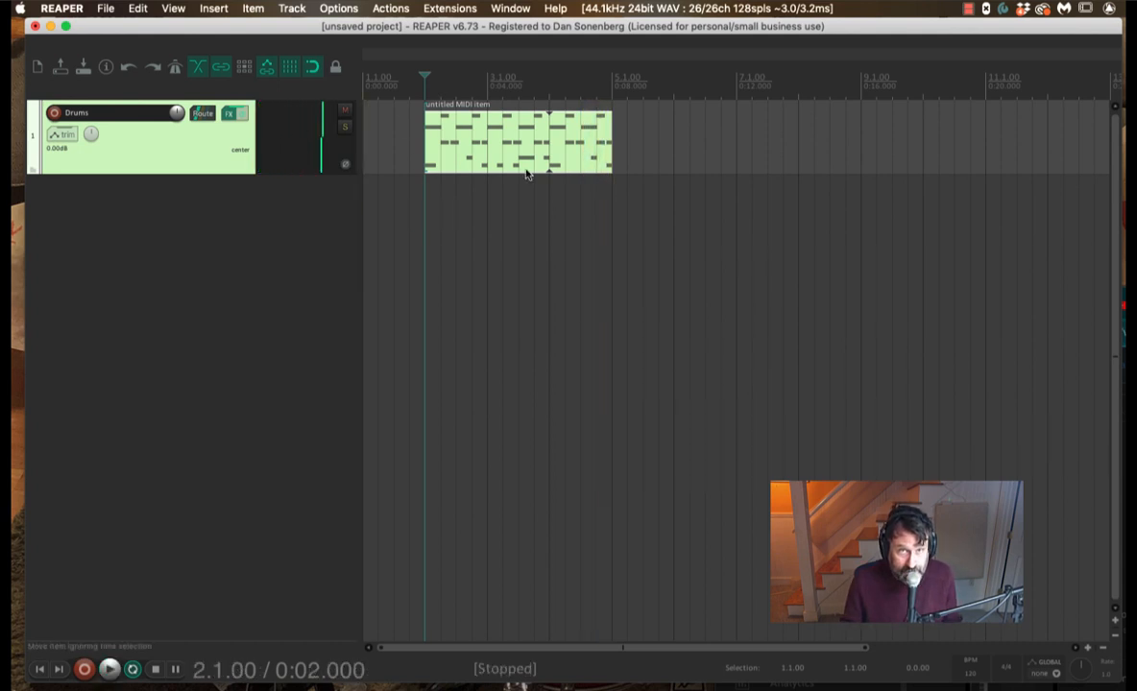
# Step: Draw an empty one-bar MIDI item in bar 5 of the Drums track and open it in the MIDI editor
pyautogui.click(613, 151)
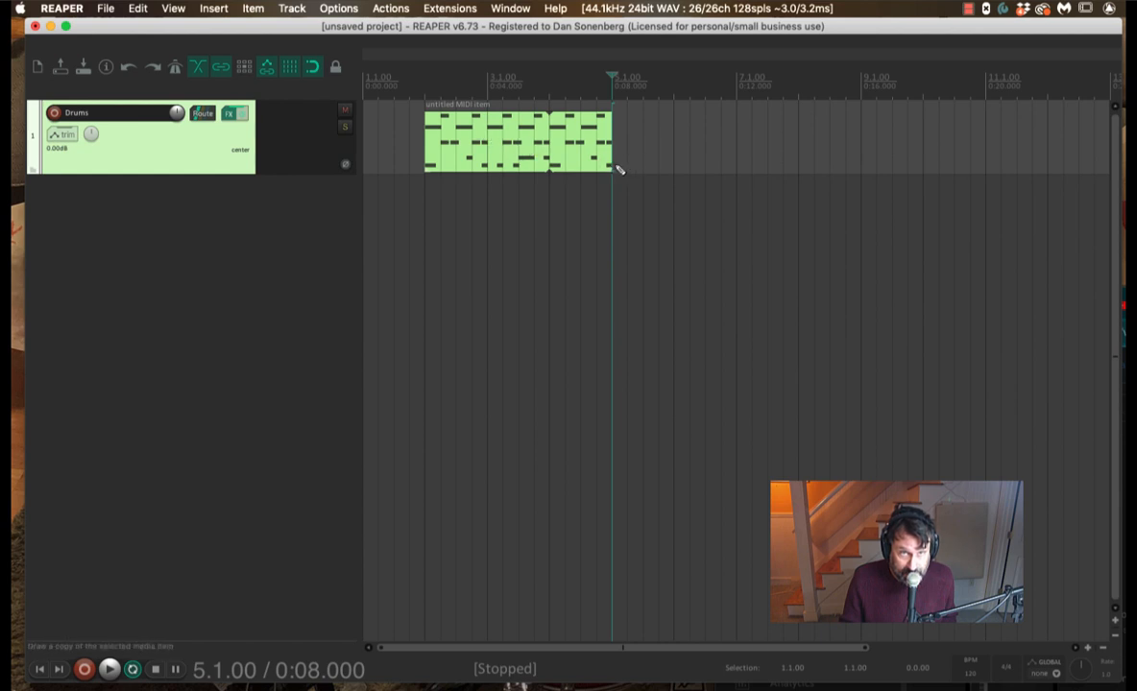
pyautogui.moveTo(620, 168); pyautogui.dragTo(669, 170)
pyautogui.doubleClick(635, 141)
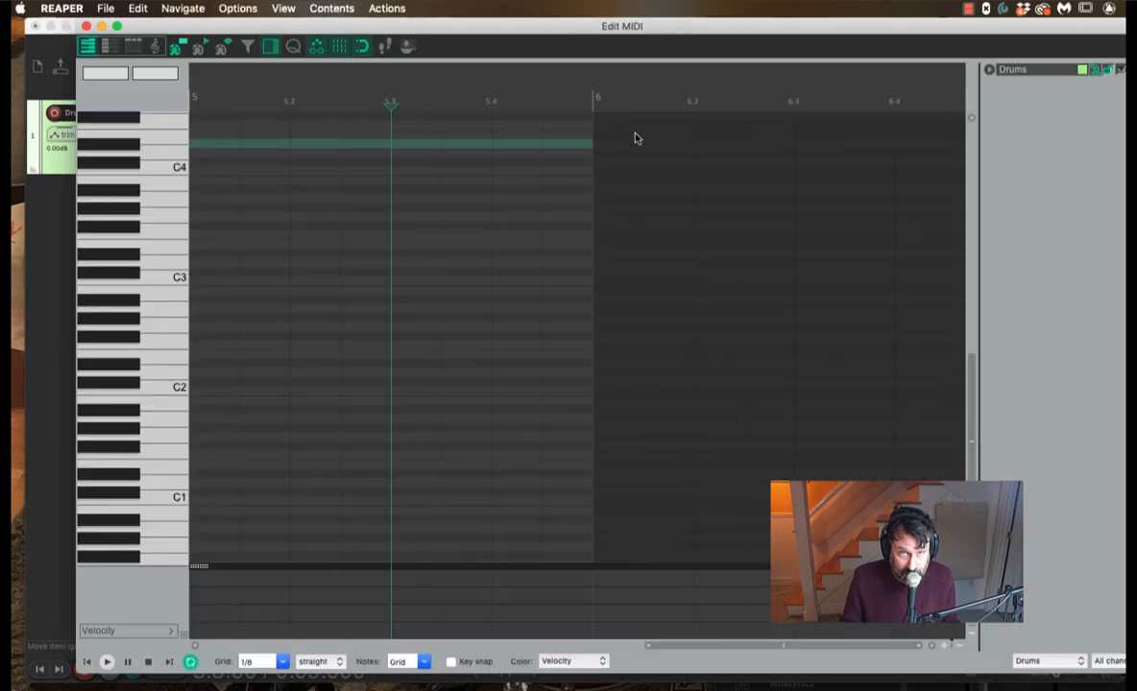
# Step: Set the MIDI editor's 1/8 grid to swing and move the editor window so part of the Drums track shows
pyautogui.click(314, 664)
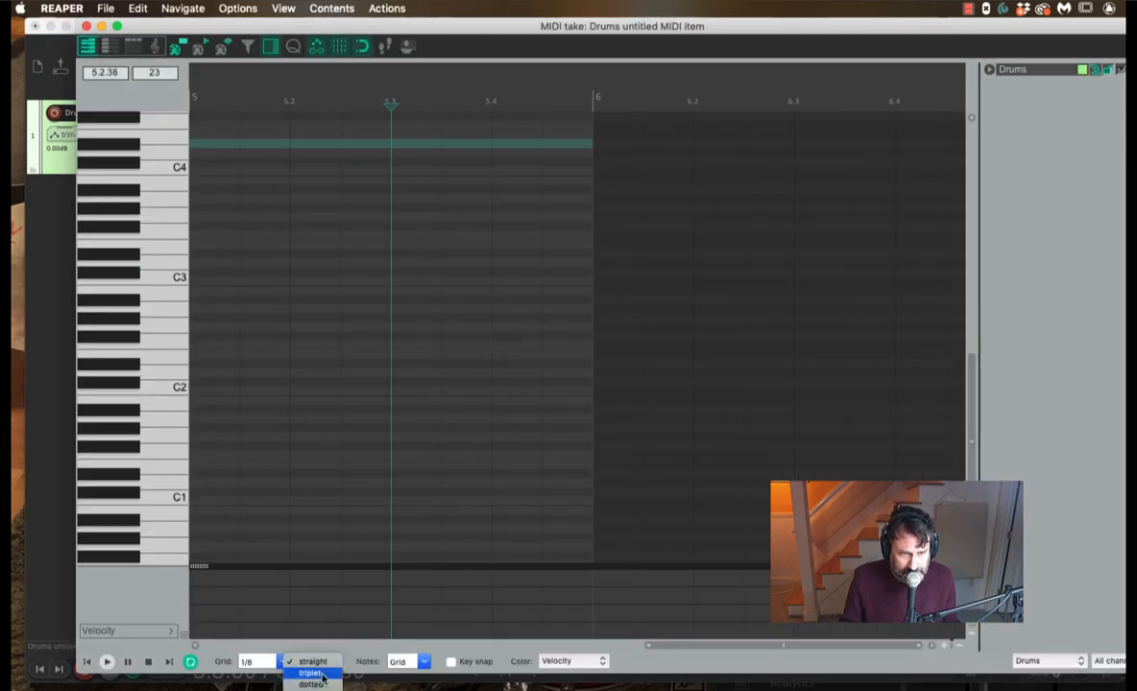
pyautogui.click(311, 690)
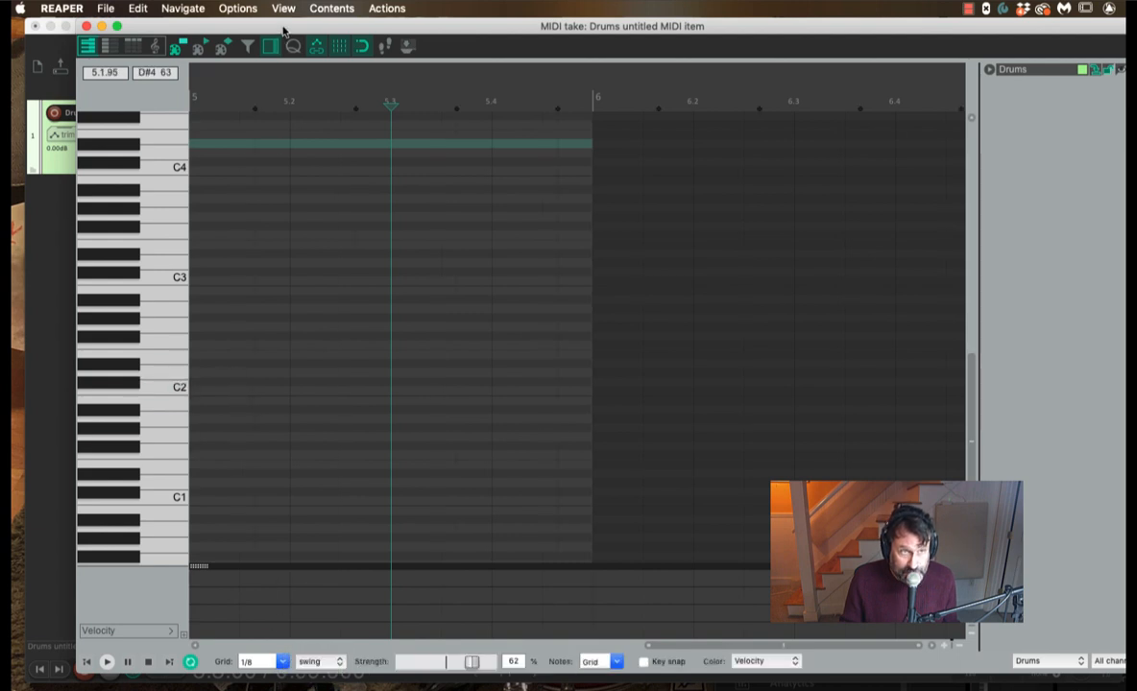
pyautogui.moveTo(283, 28); pyautogui.dragTo(414, 16)
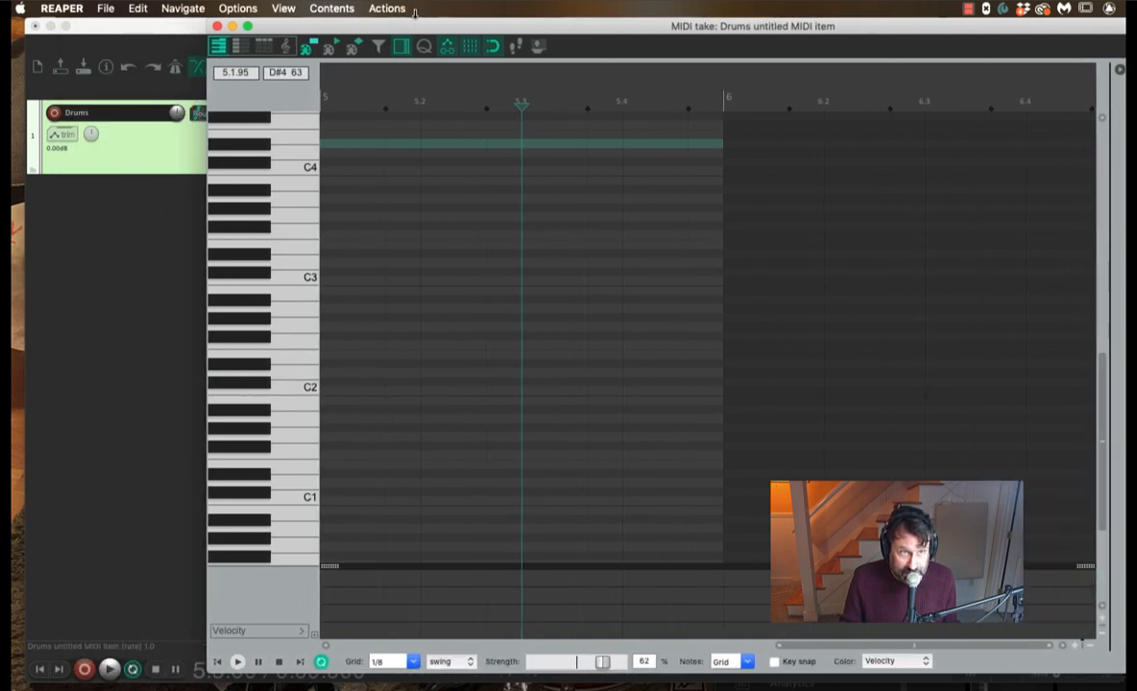
# Step: Draw a swung eighth-note tom fill across bar 5: D2, A2 twice, G2 twice, C2, and F2 twice
pyautogui.click(336, 374)
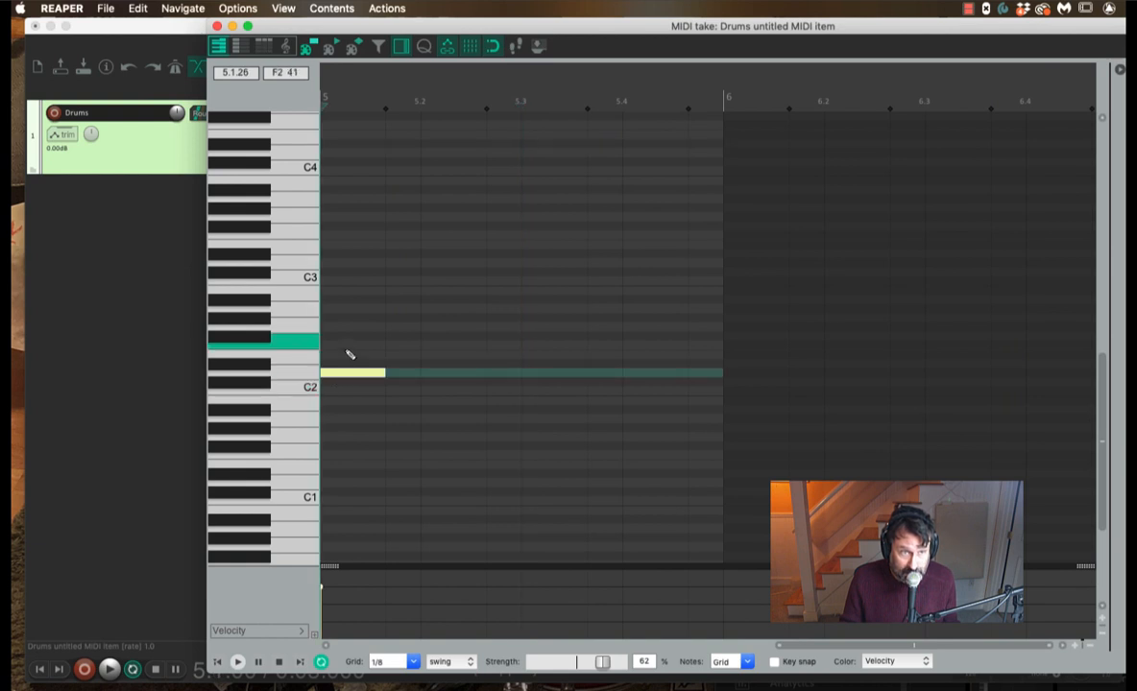
pyautogui.click(397, 310)
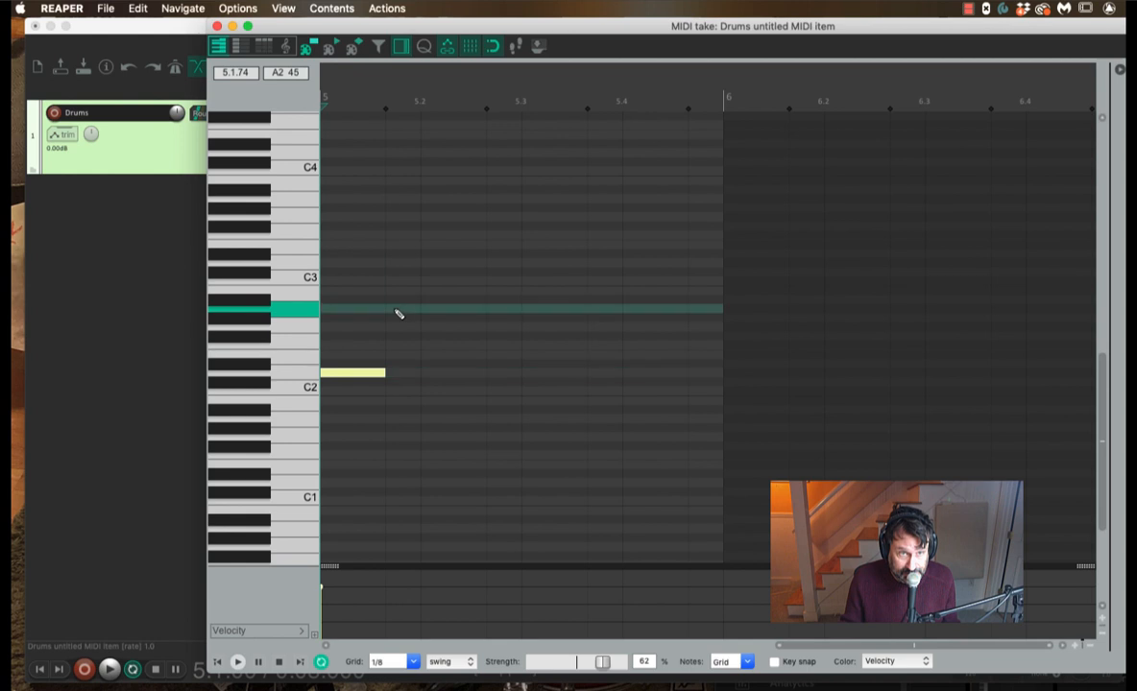
pyautogui.click(456, 310)
pyautogui.click(514, 332)
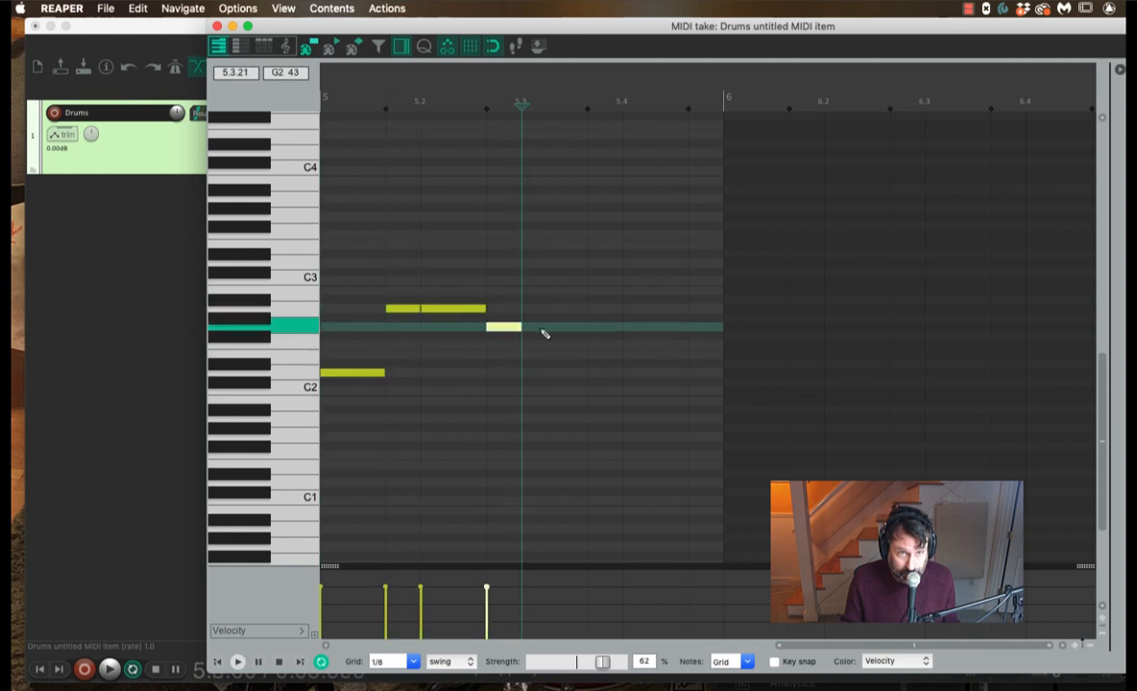
pyautogui.click(547, 332)
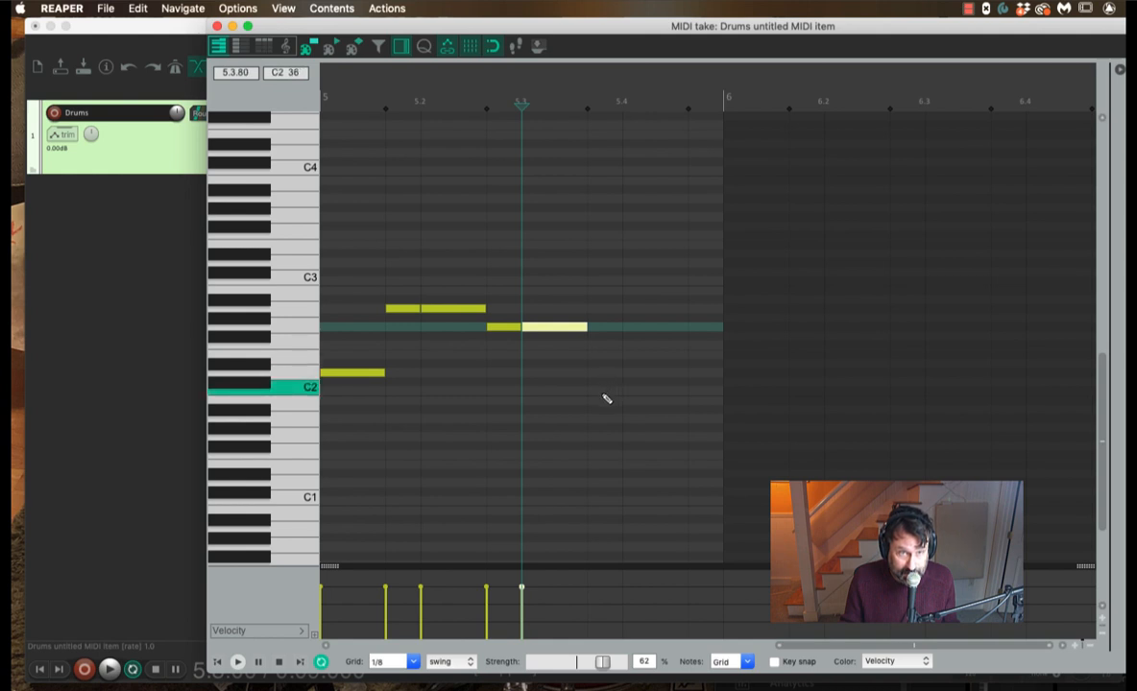
pyautogui.click(605, 391)
pyautogui.click(644, 346)
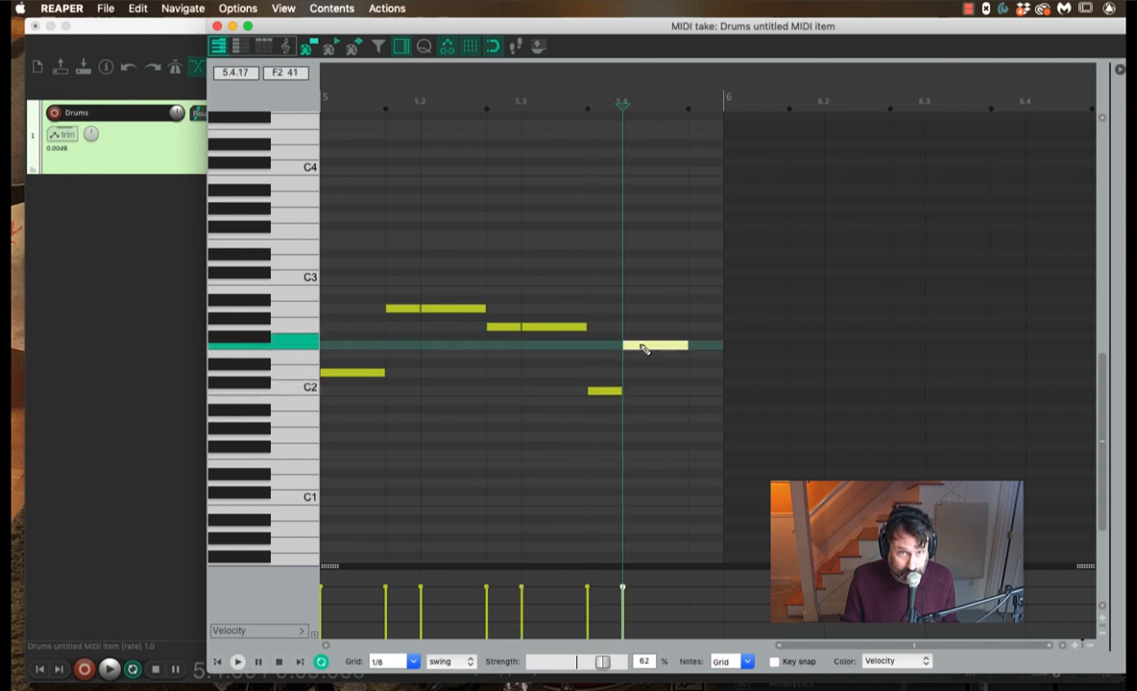
pyautogui.click(707, 347)
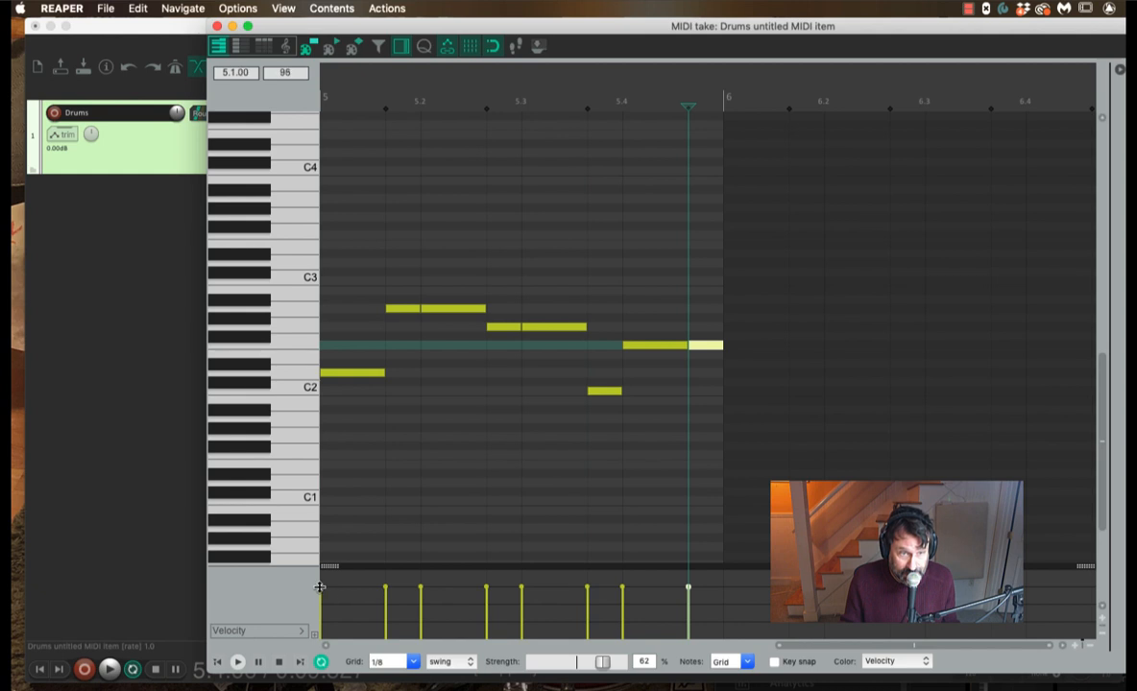
# Step: Raise the velocities of the fill notes on beats 1, 2, 3 and 4 to near maximum and close the MIDI editor
pyautogui.moveTo(323, 588); pyautogui.dragTo(328, 566)
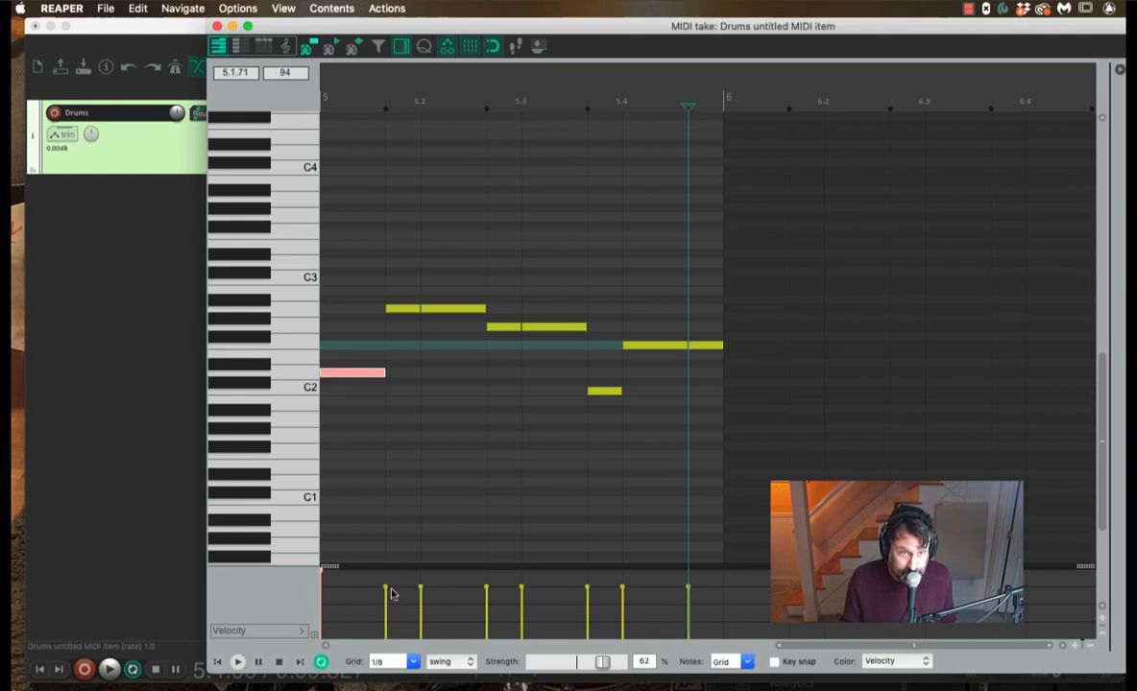
pyautogui.moveTo(419, 585); pyautogui.dragTo(419, 573)
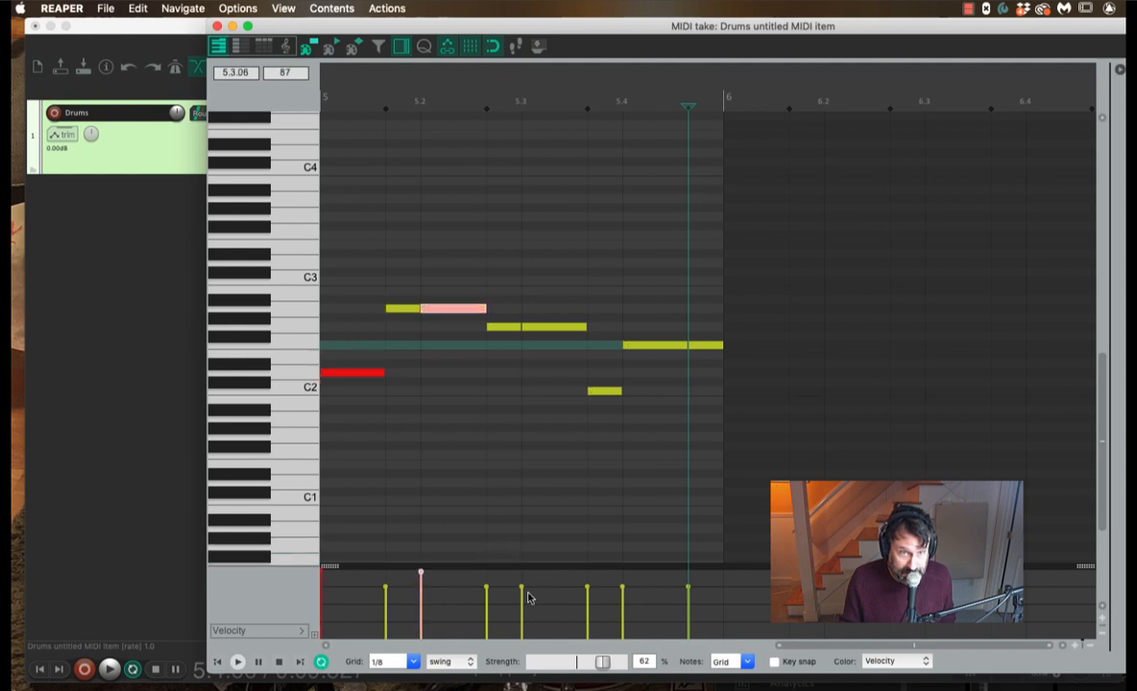
pyautogui.moveTo(521, 587); pyautogui.dragTo(518, 572)
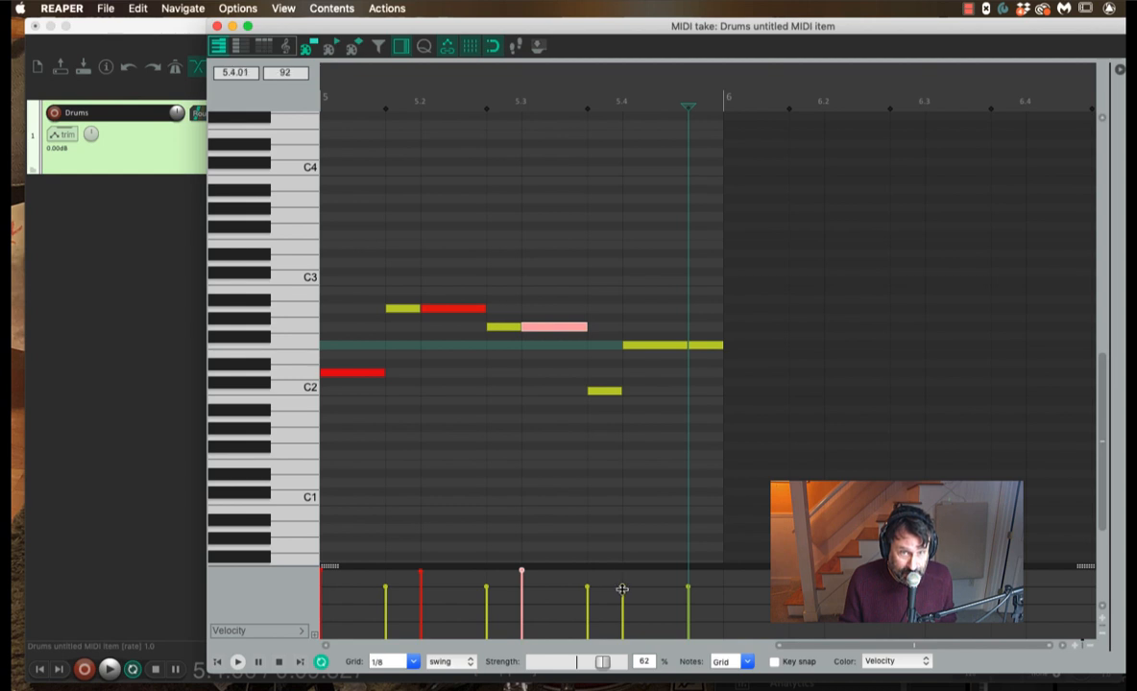
pyautogui.moveTo(621, 588); pyautogui.dragTo(623, 574)
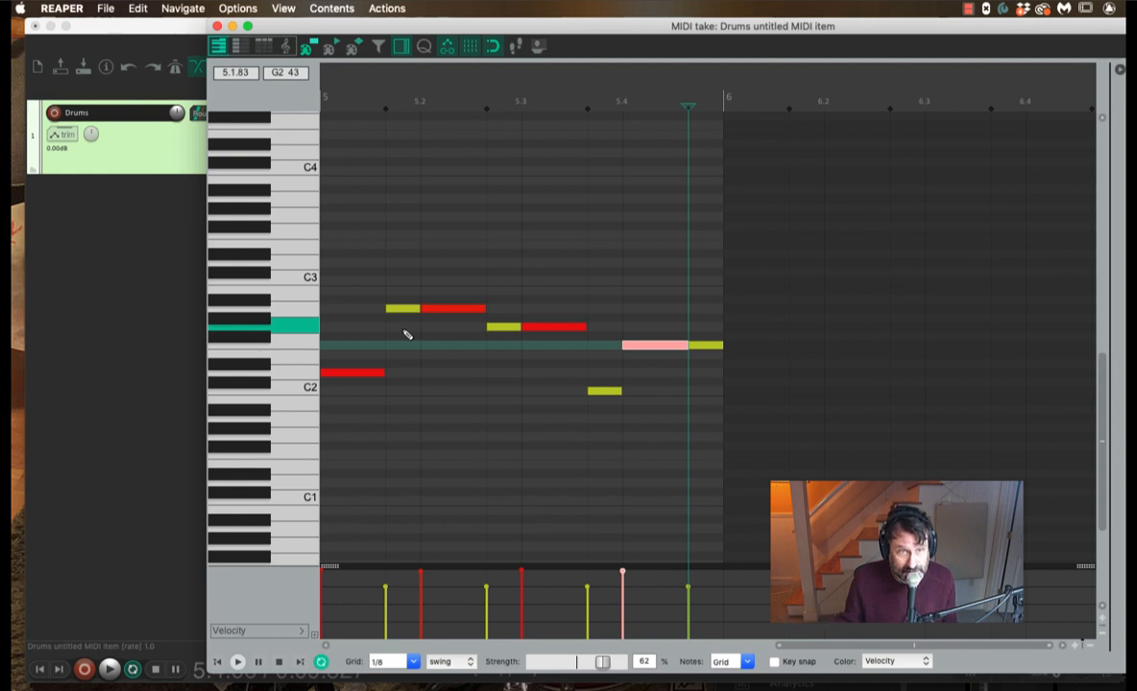
pyautogui.click(217, 26)
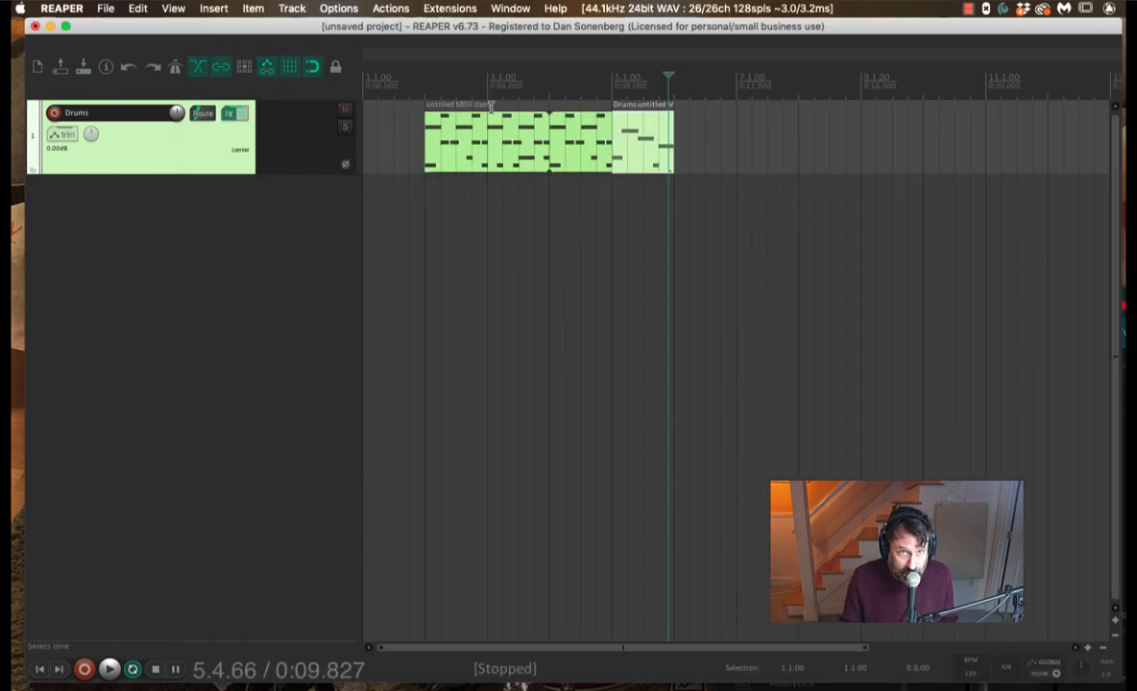
# Step: Draw a pooled copy of the groove item from bar 6 to bar 8, and play back the arrangement from bar 2
pyautogui.click(439, 115)
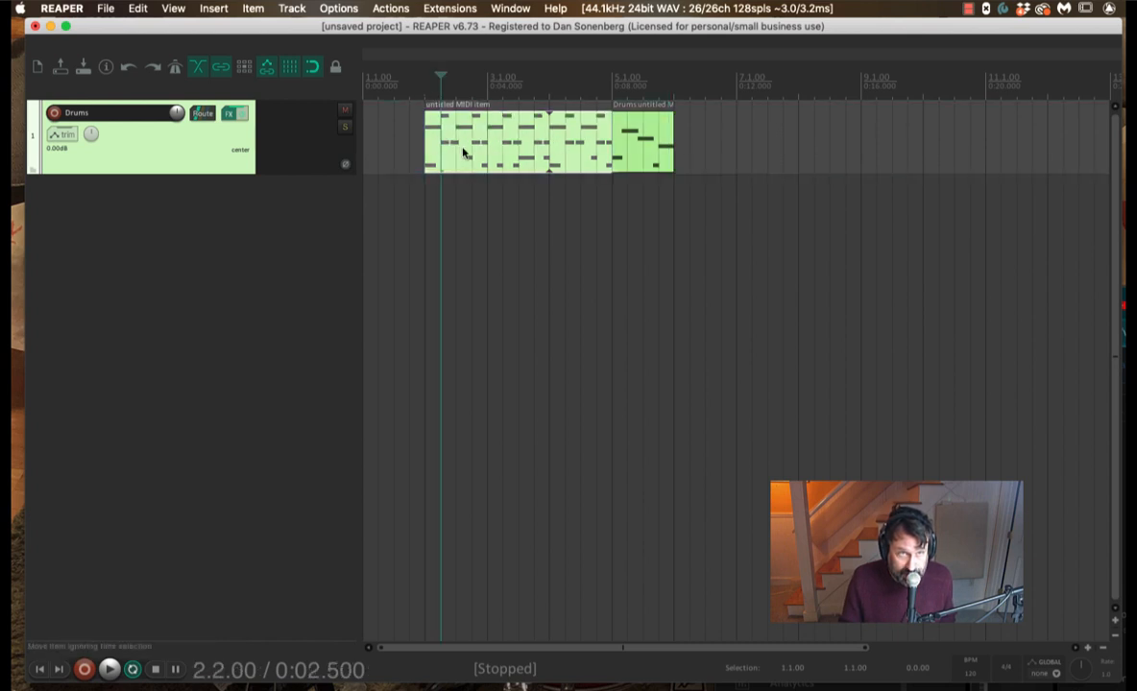
pyautogui.click(426, 93)
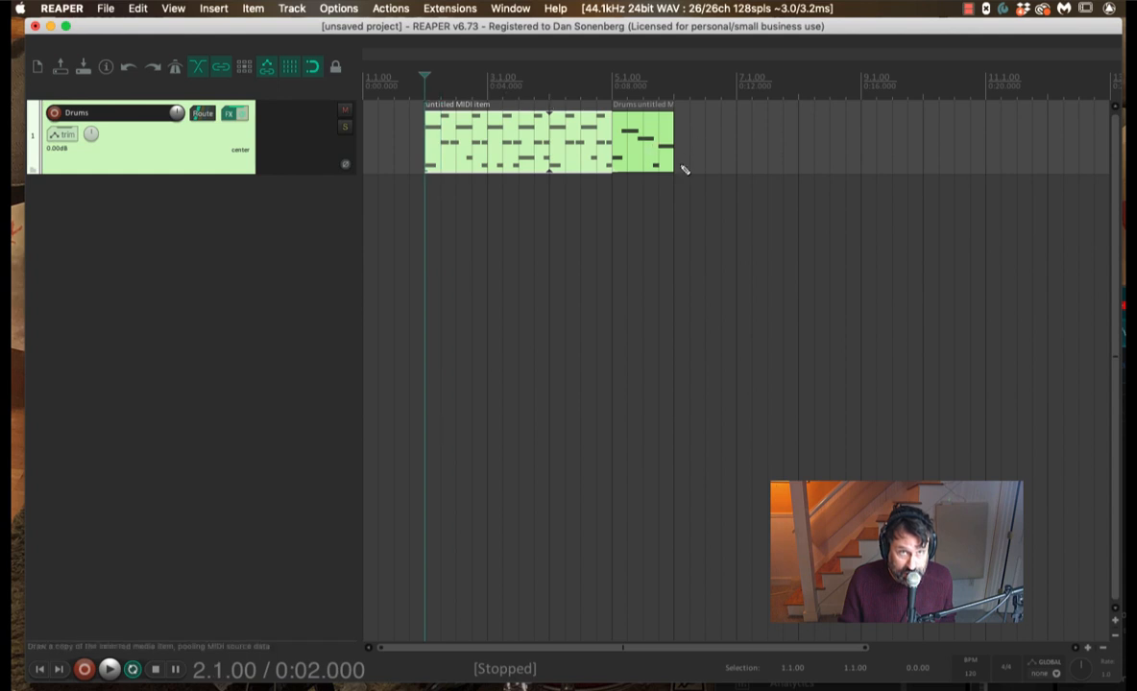
pyautogui.moveTo(680, 169); pyautogui.dragTo(797, 170)
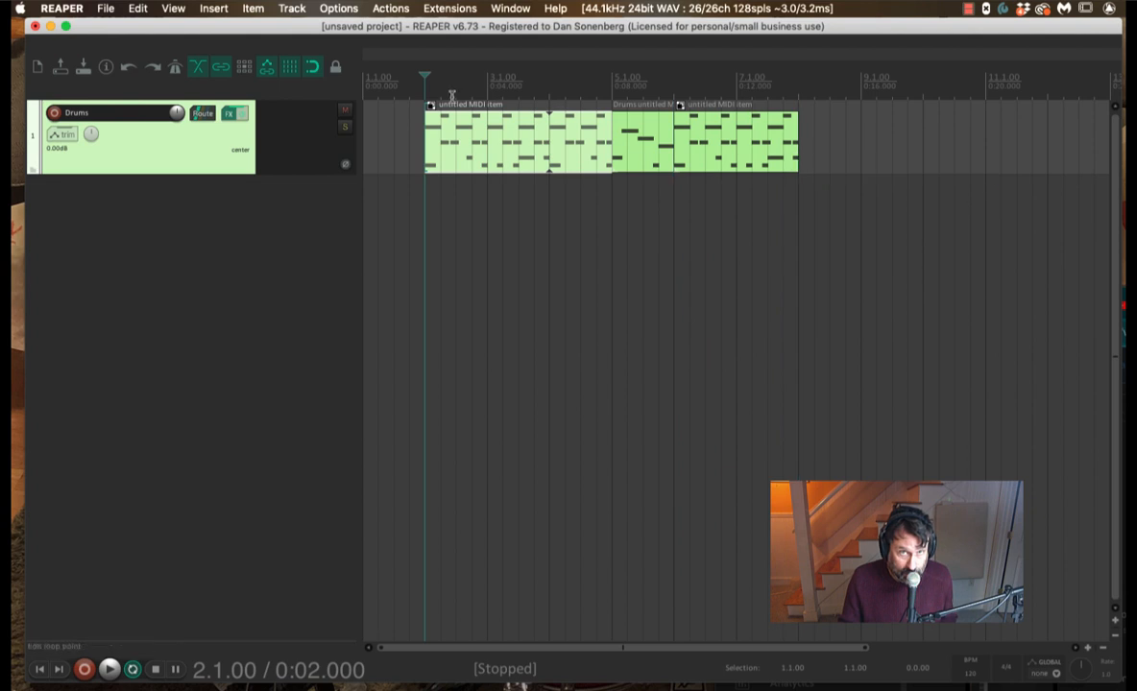
pyautogui.press('space')
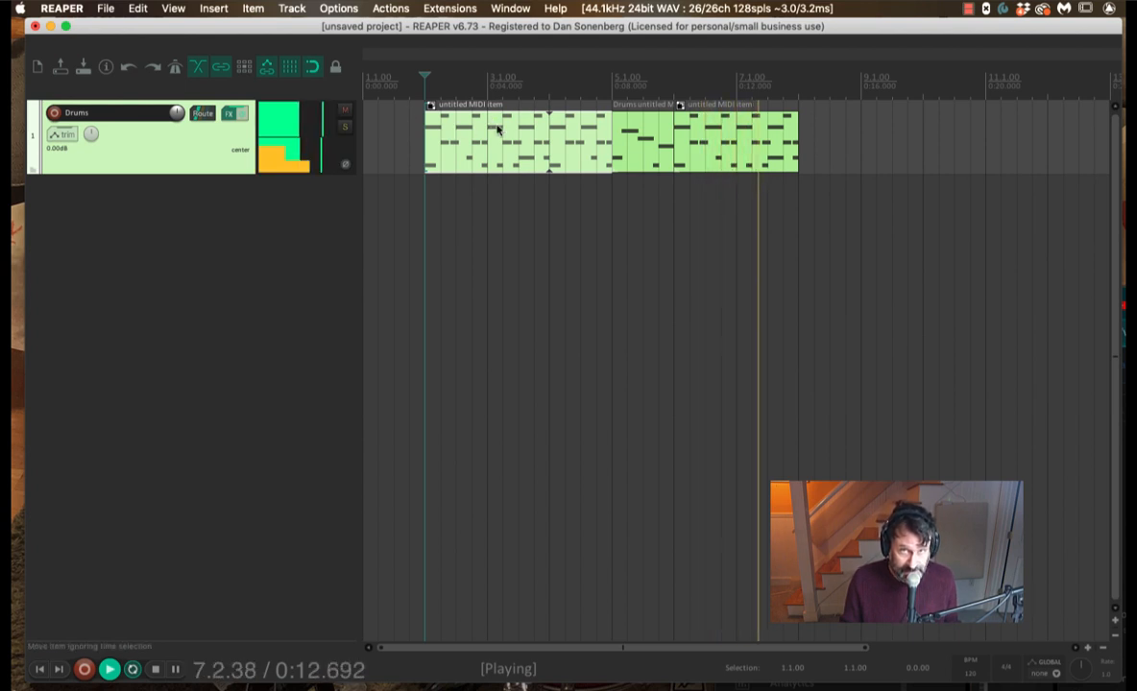
pyautogui.press('space')
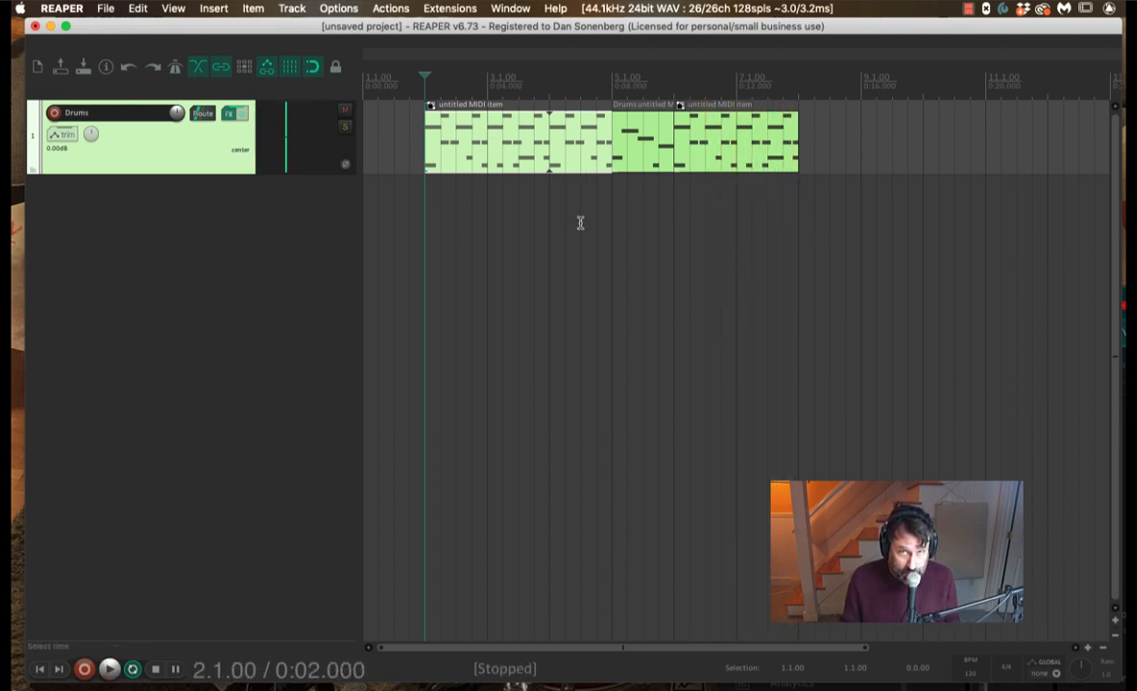
# Step: Extend the looped end of the pooled groove copy by one bar, to the start of bar 9
pyautogui.hscroll(1, 716, 231)
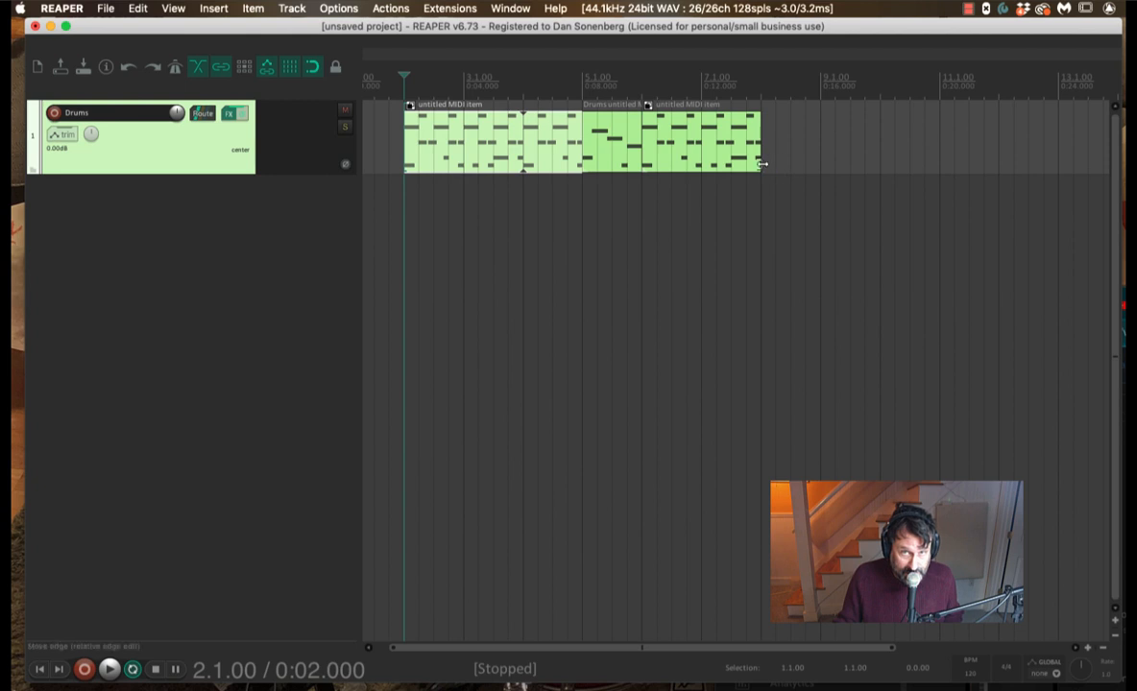
pyautogui.keyDown('shift'); pyautogui.click(765, 162); pyautogui.keyUp('shift')
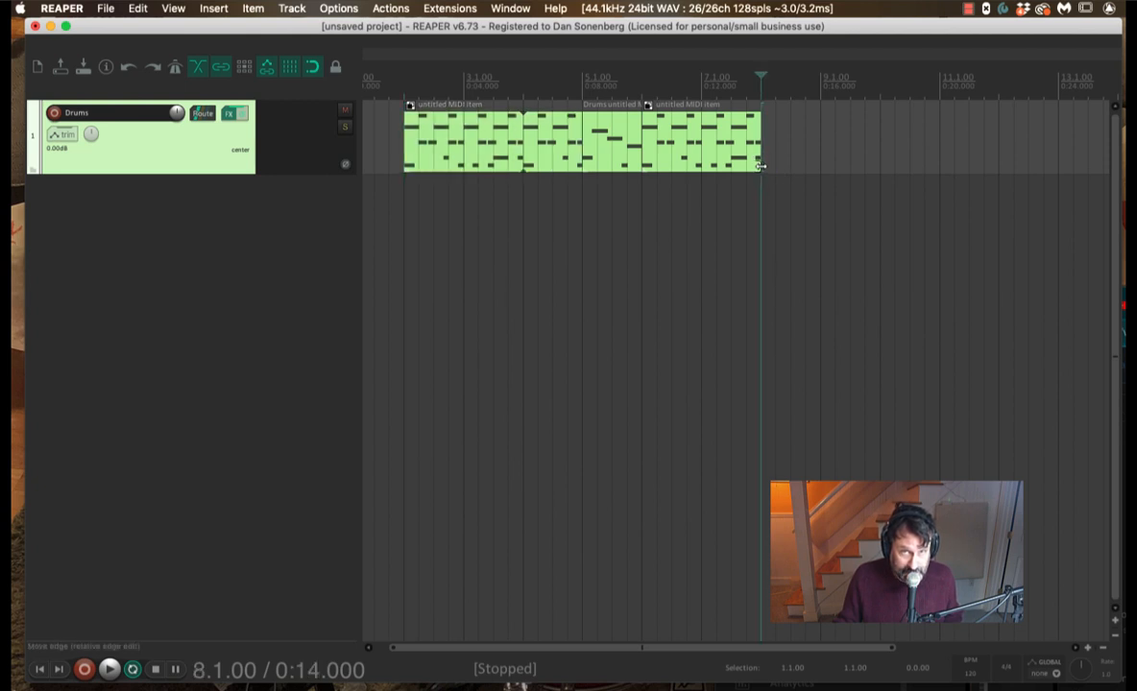
pyautogui.moveTo(760, 166); pyautogui.dragTo(818, 169)
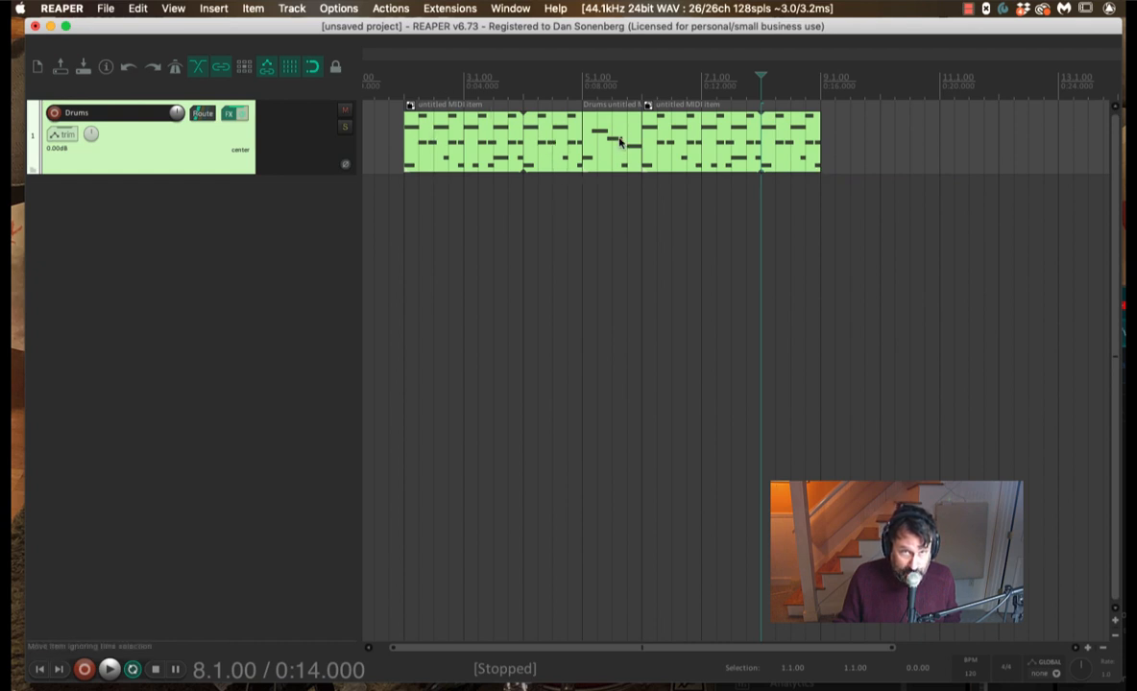
# Step: Deselect the items and draw an empty one-bar MIDI item in bar 9, directly after the second groove
pyautogui.click(820, 161)
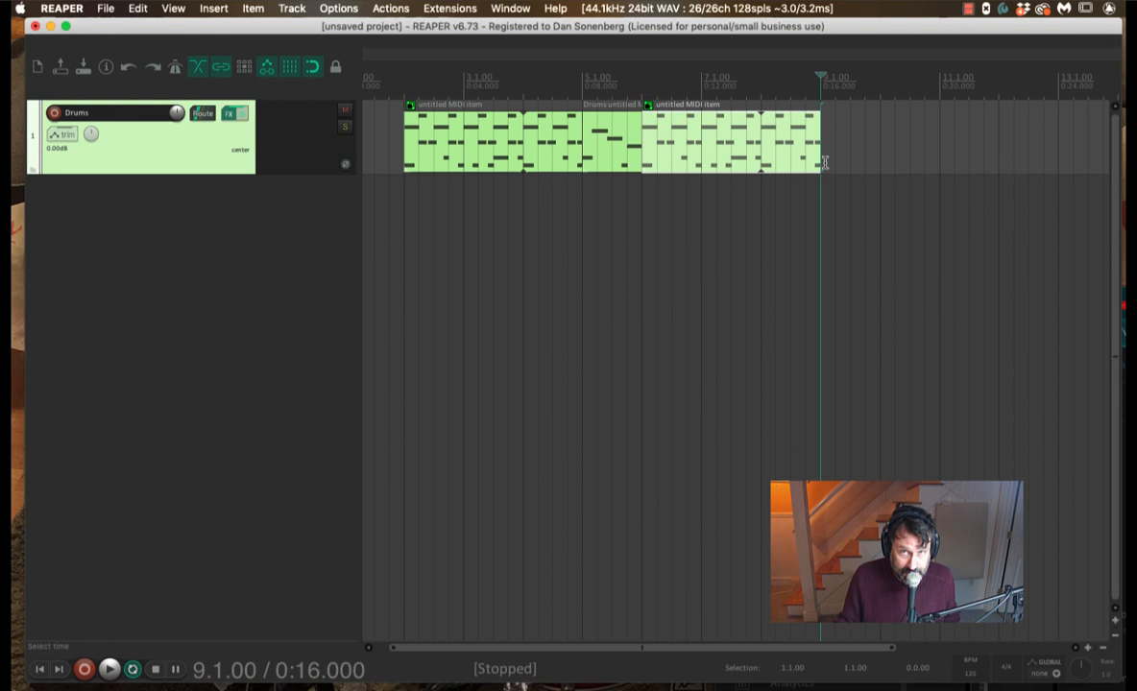
pyautogui.click(824, 162)
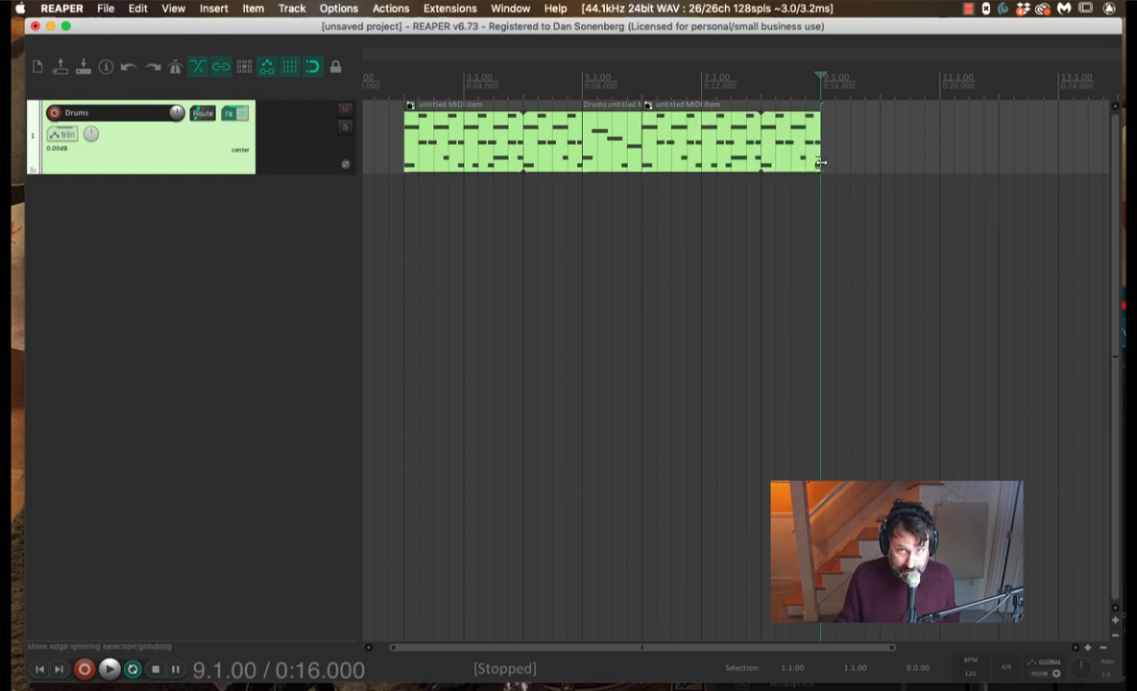
pyautogui.moveTo(827, 168)
pyautogui.mouseDown()
pyautogui.moveTo(863, 167)
pyautogui.moveTo(882, 149)
pyautogui.mouseUp()
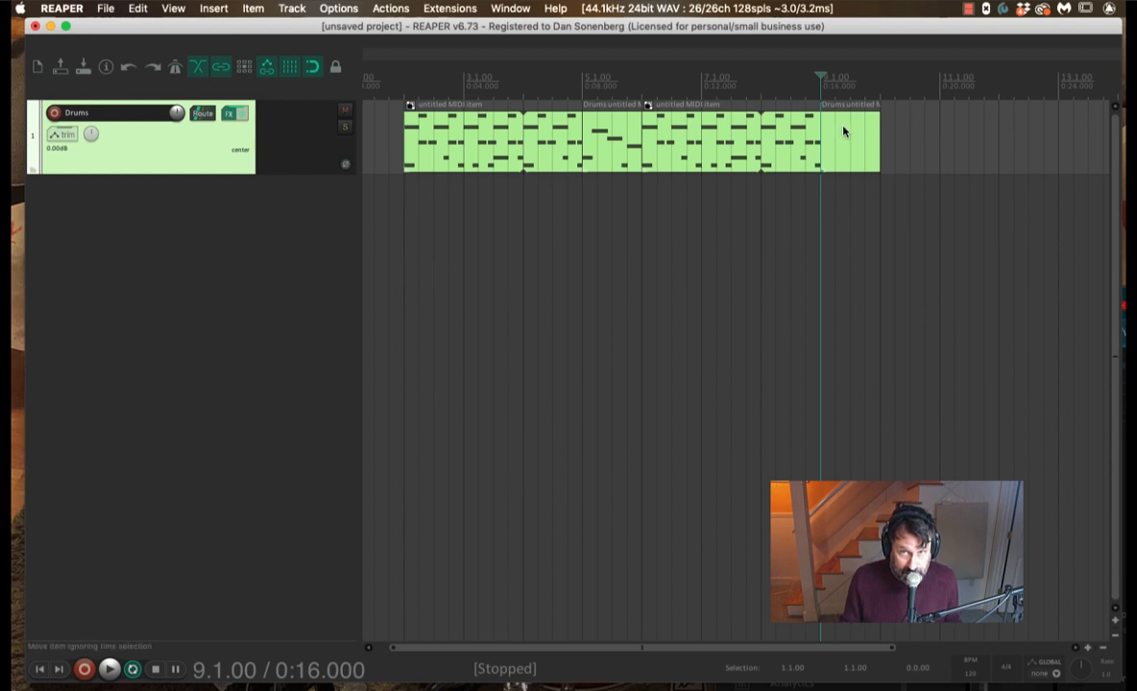
# Step: Open the empty bar 9 item in the MIDI editor and set its 1/8 grid to triplet
pyautogui.doubleClick(844, 131)
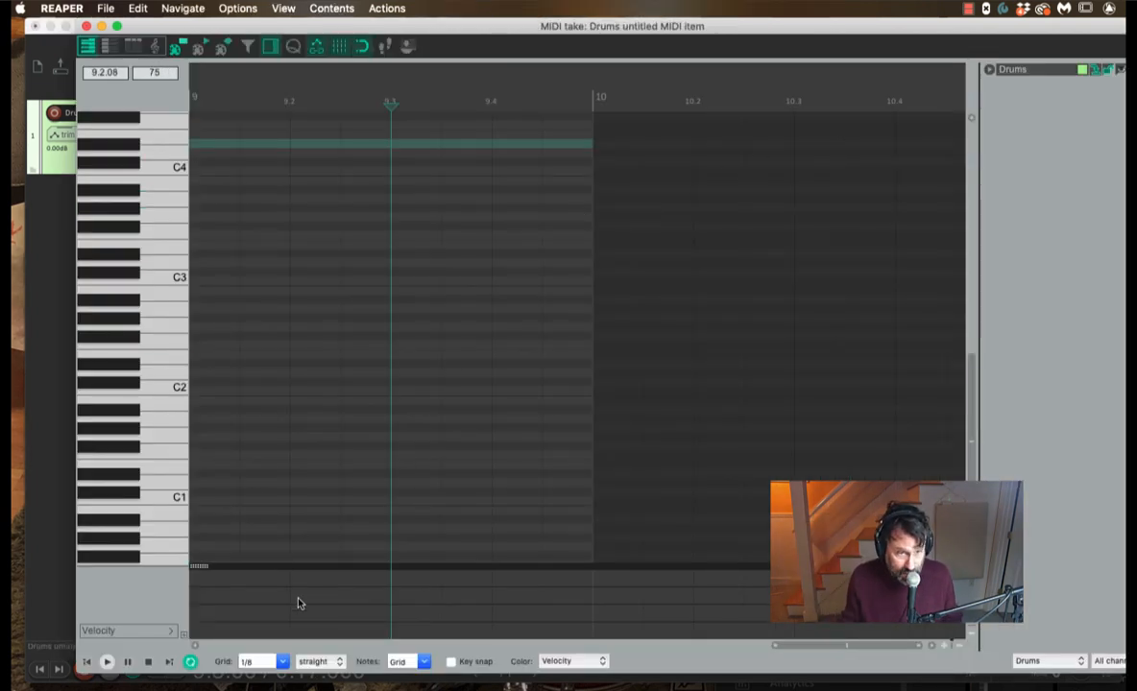
pyautogui.click(325, 662)
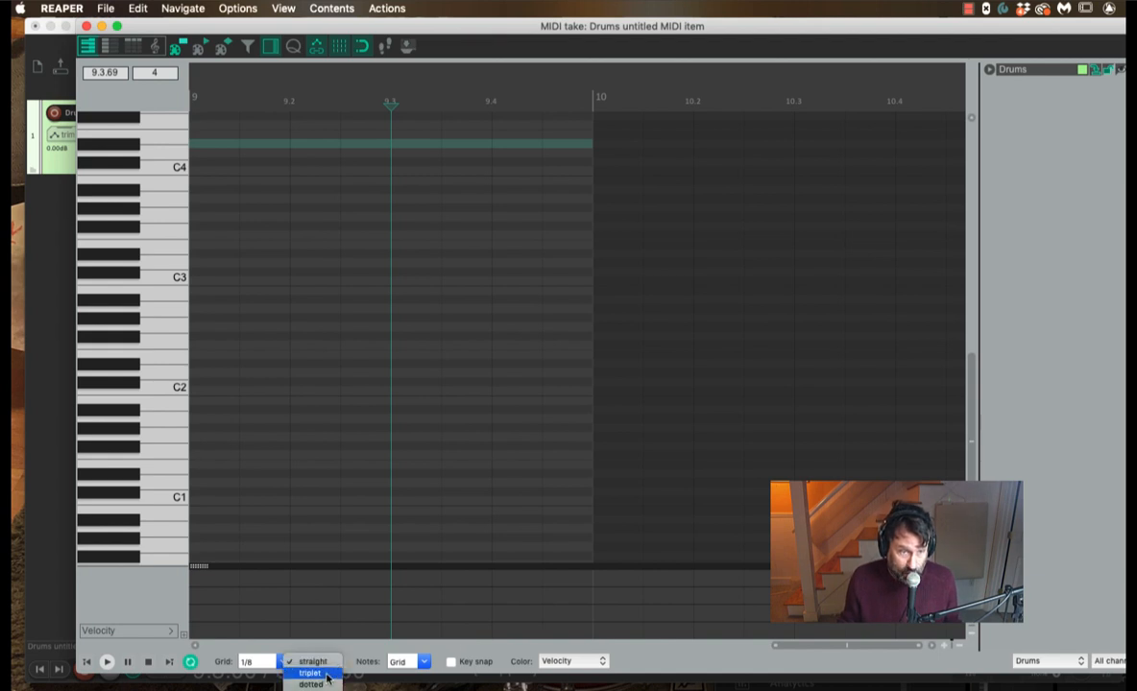
pyautogui.click(327, 675)
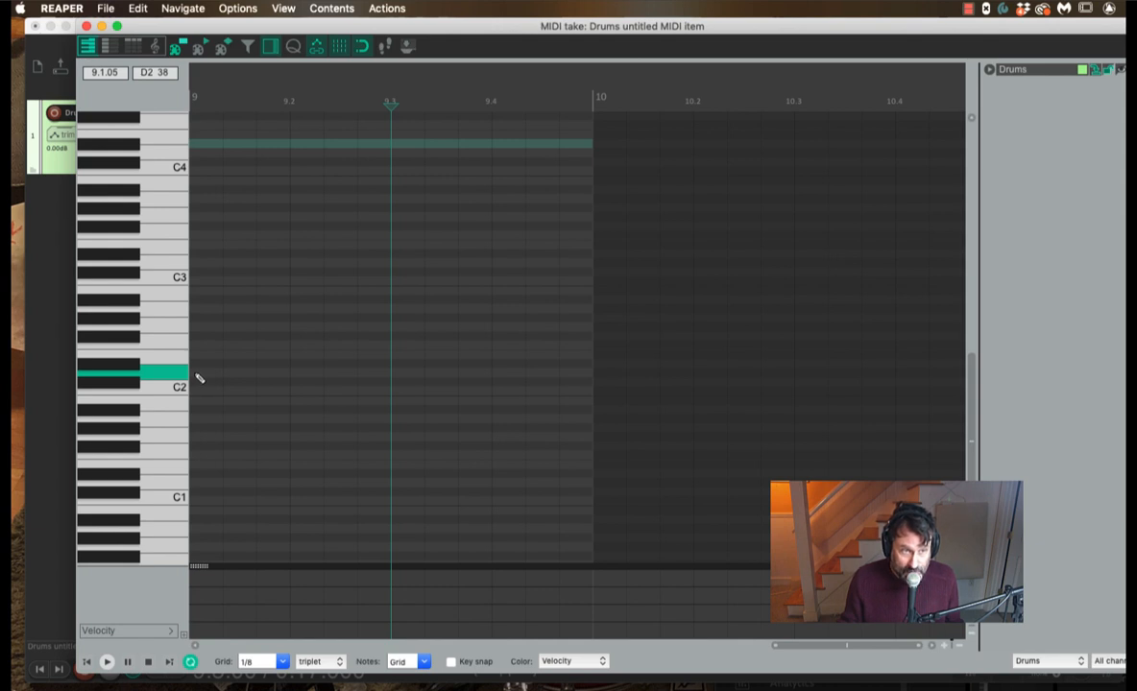
pyautogui.moveTo(199, 379)
pyautogui.mouseDown()
pyautogui.moveTo(599, 380)
pyautogui.moveTo(588, 382)
pyautogui.mouseUp()
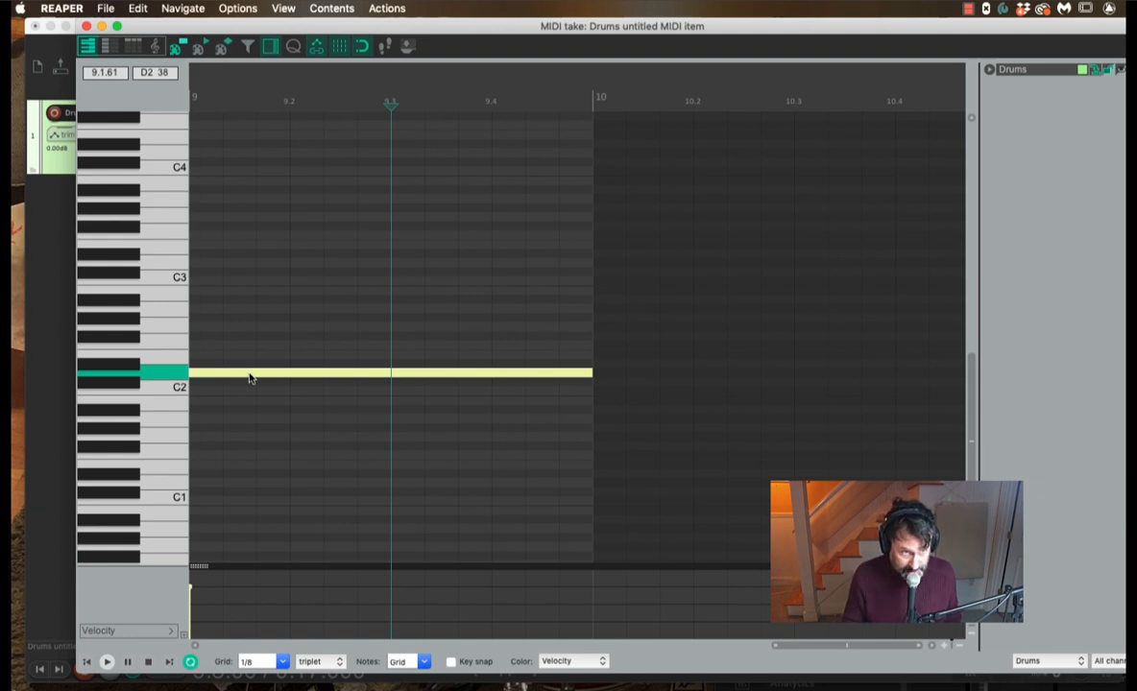
pyautogui.hotkey('shift', 's')
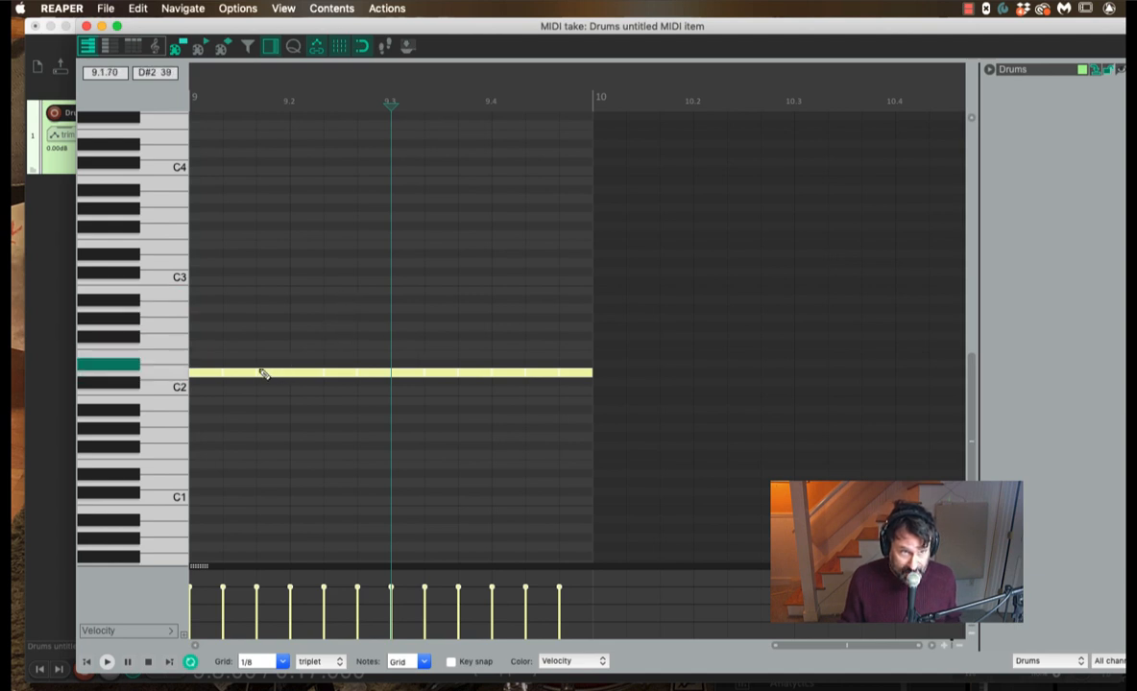
pyautogui.click(191, 109)
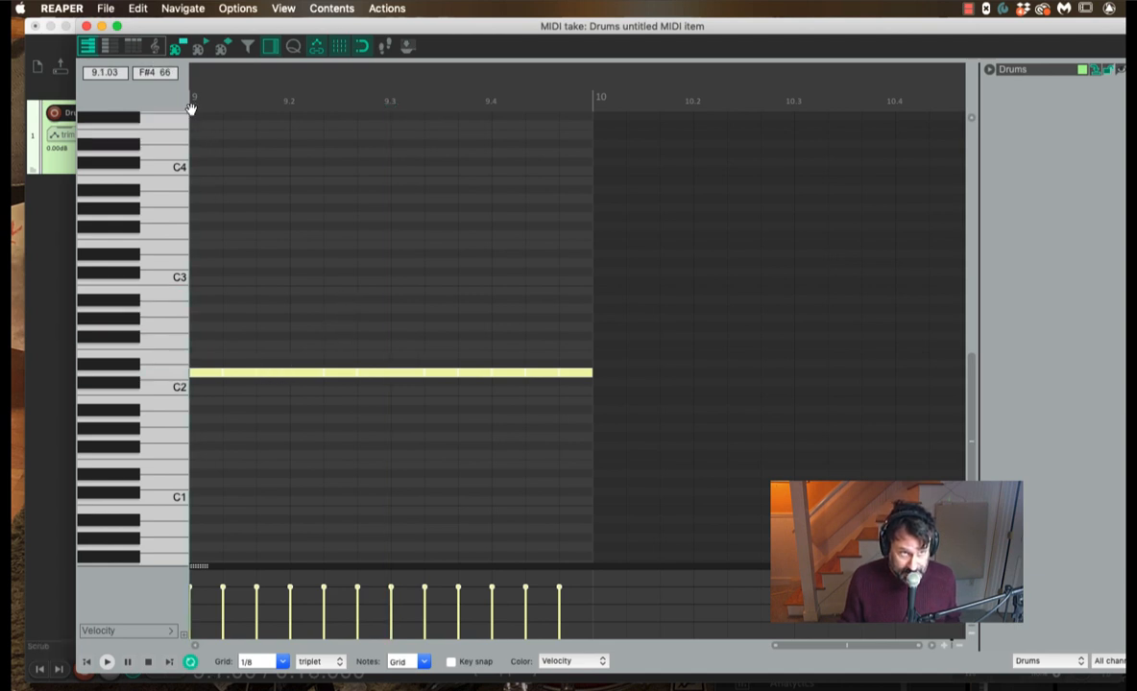
pyautogui.press('space')
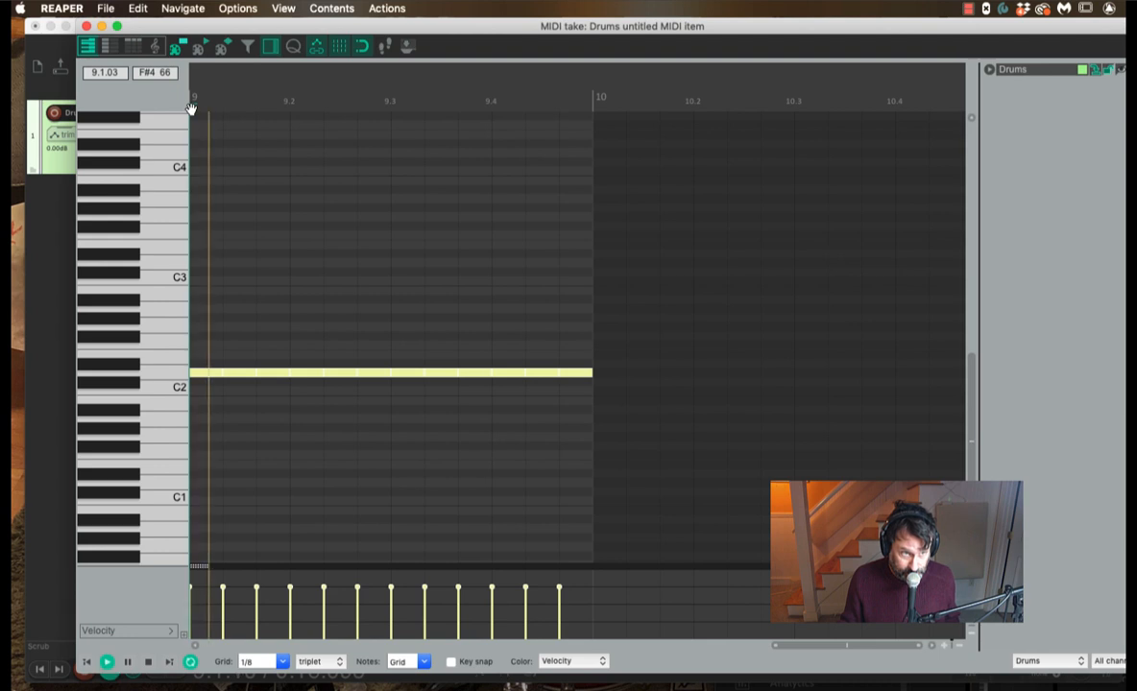
pyautogui.press('space')
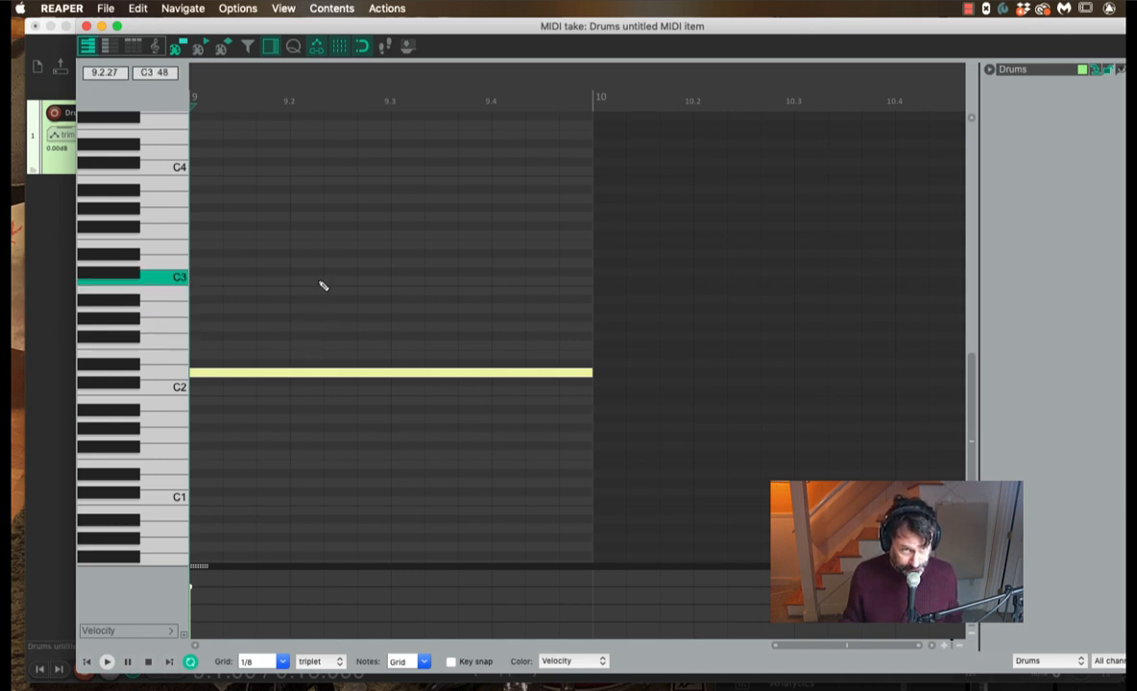
pyautogui.click(434, 374)
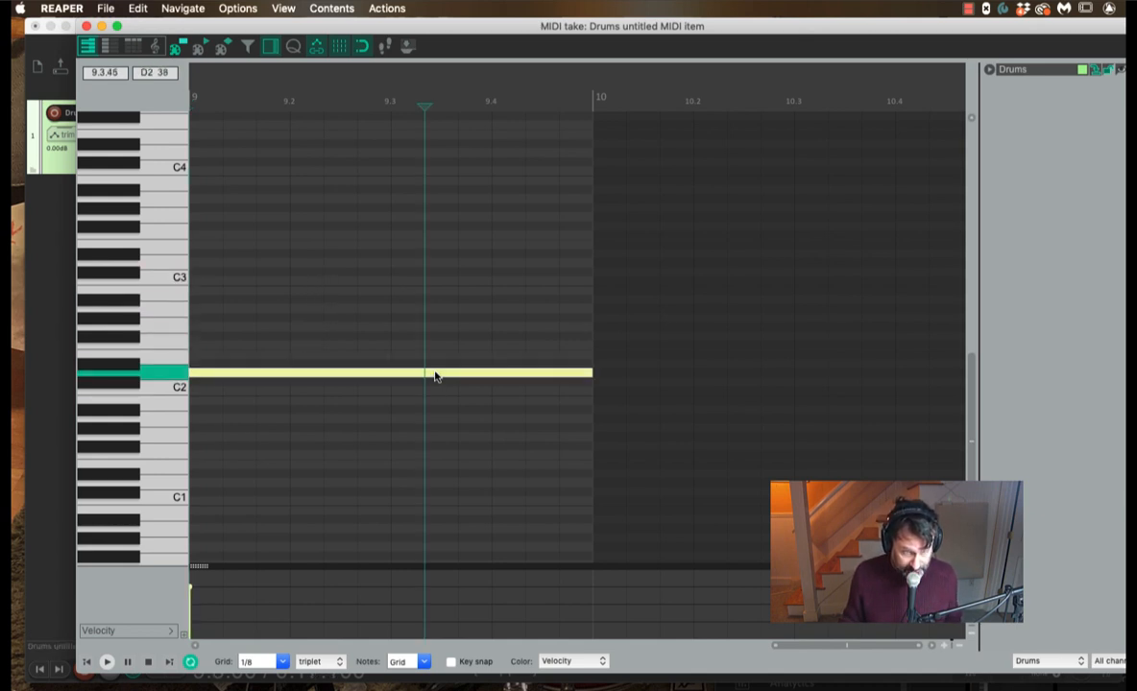
pyautogui.press('Delete')
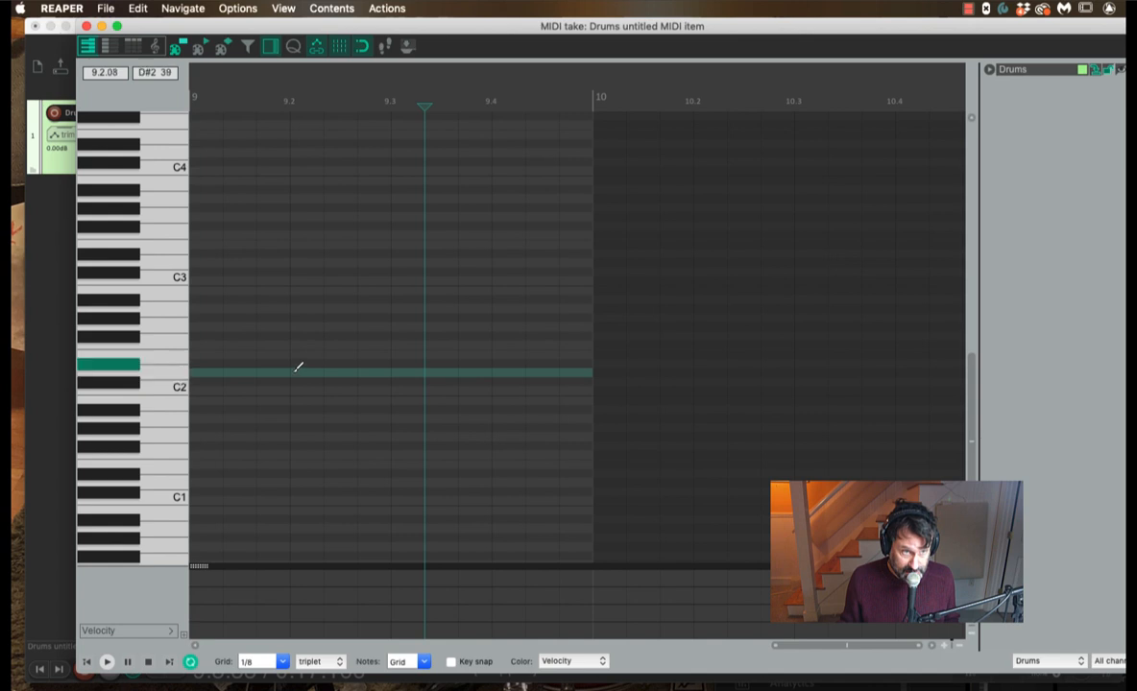
# Step: Paint a row of twelve triplet 1/8 notes on D2 across all of bar 9 and return to the bar's start for playback
pyautogui.click(199, 367)
pyautogui.moveTo(267, 373)
pyautogui.mouseDown()
pyautogui.moveTo(447, 369)
pyautogui.moveTo(524, 288)
pyautogui.moveTo(553, 426)
pyautogui.moveTo(586, 387)
pyautogui.moveTo(584, 370)
pyautogui.mouseUp()
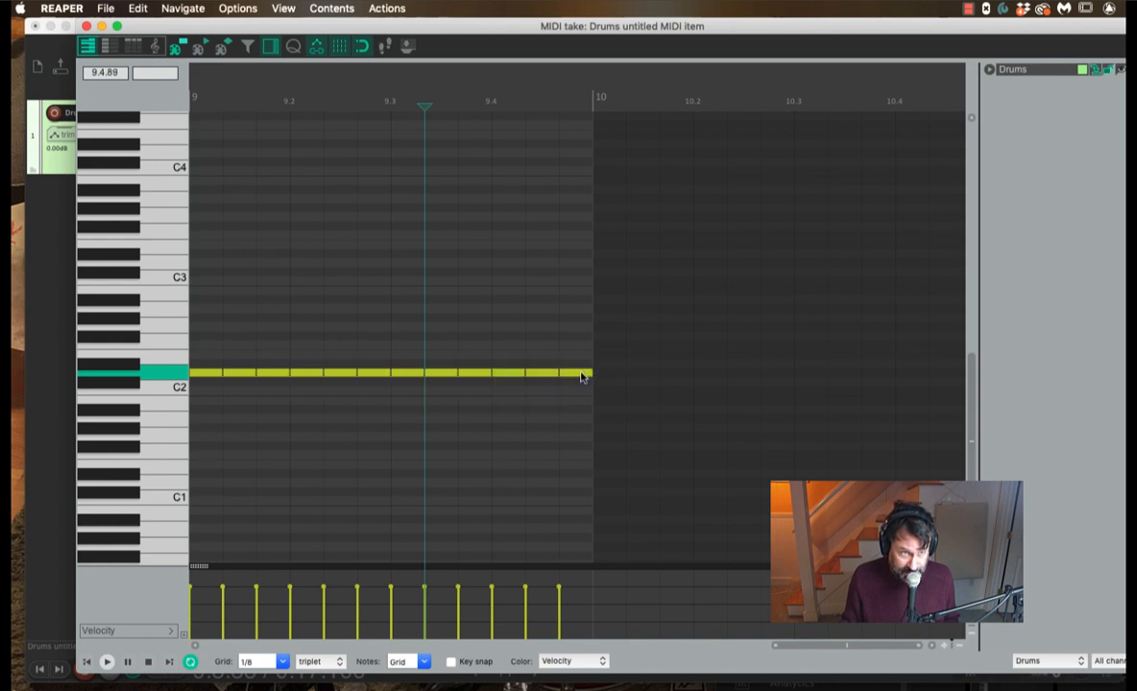
pyautogui.click(191, 109)
pyautogui.press('space')
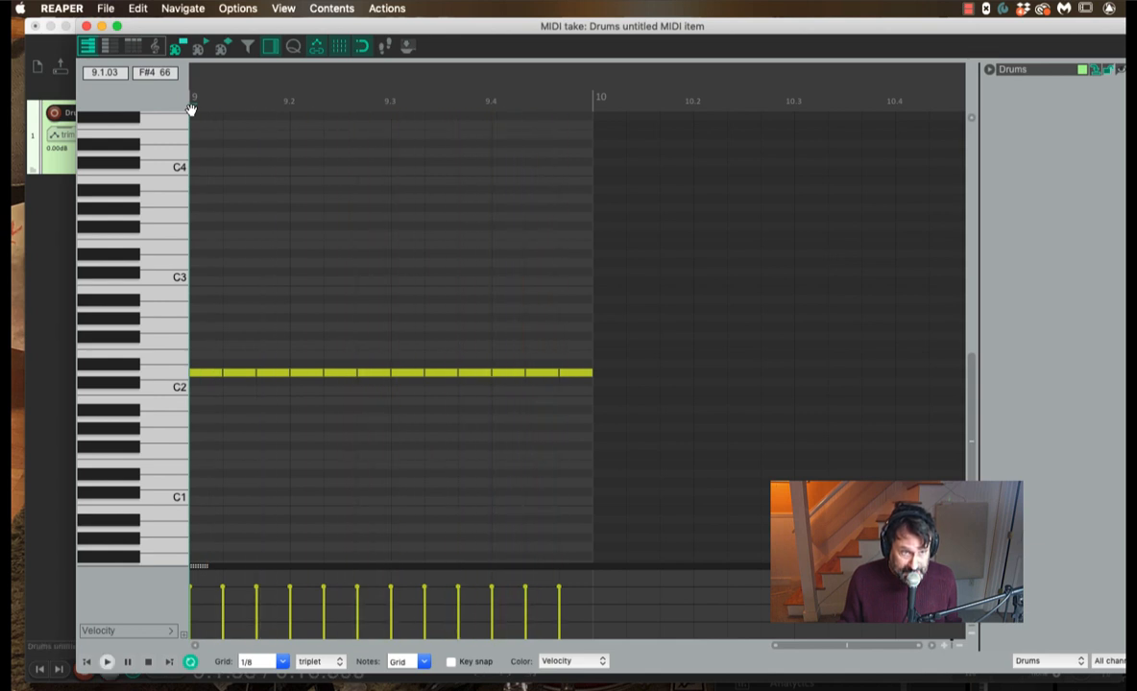
pyautogui.moveTo(266, 34); pyautogui.dragTo(341, 35)
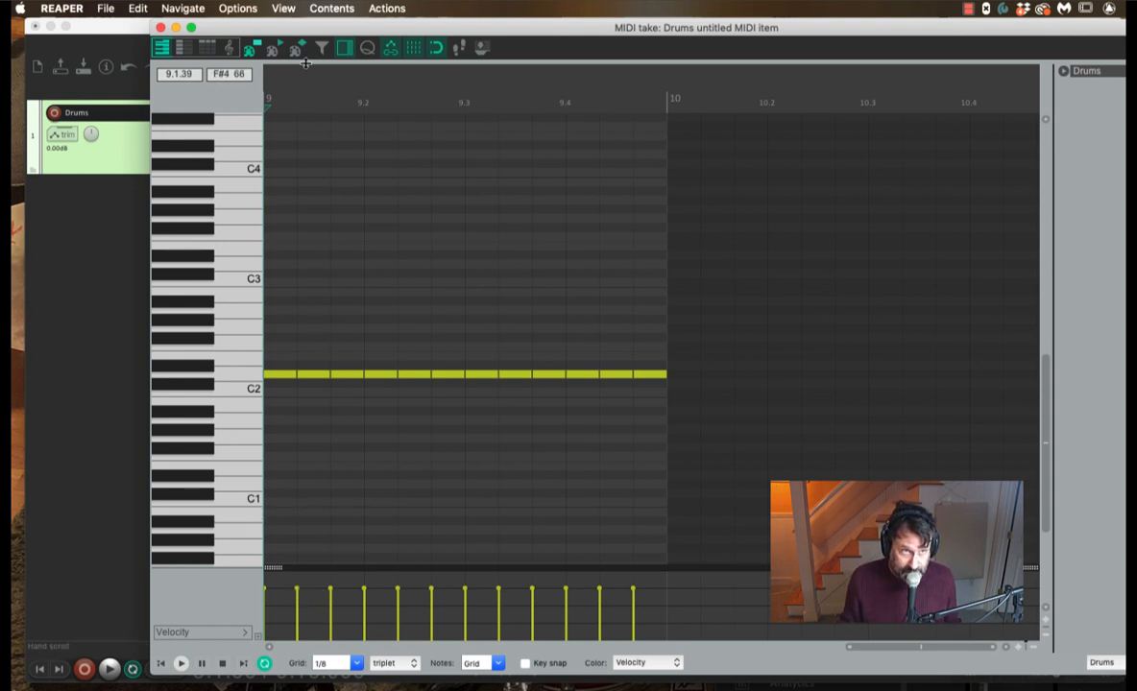
pyautogui.moveTo(326, 27); pyautogui.dragTo(275, 29)
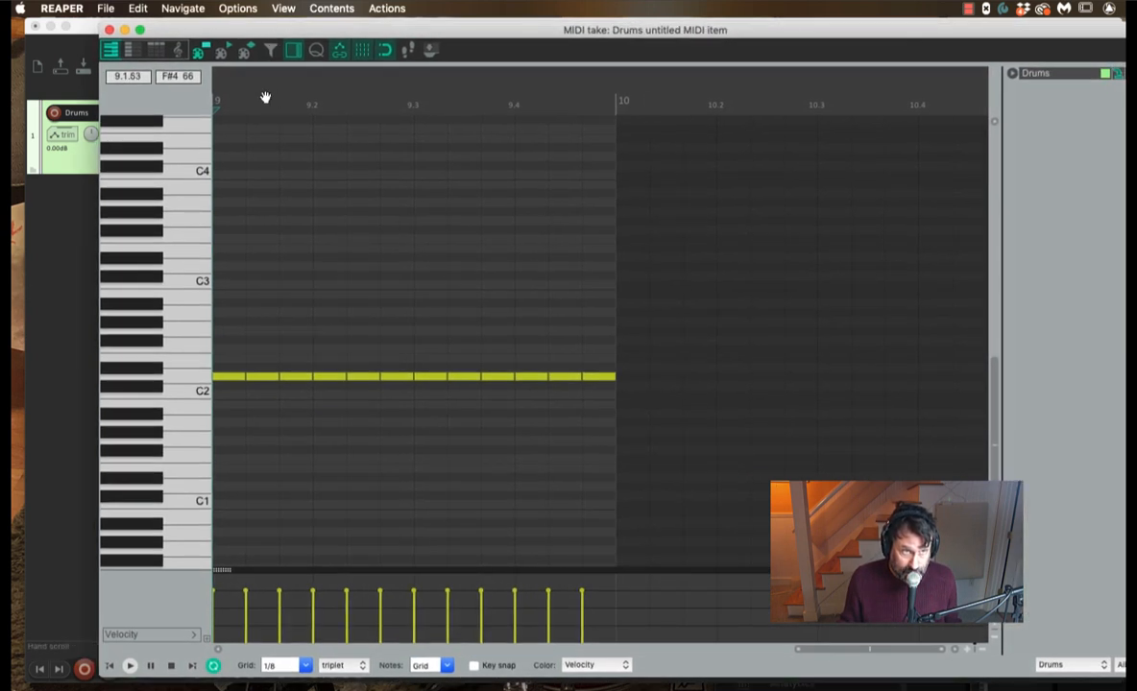
pyautogui.click(138, 9)
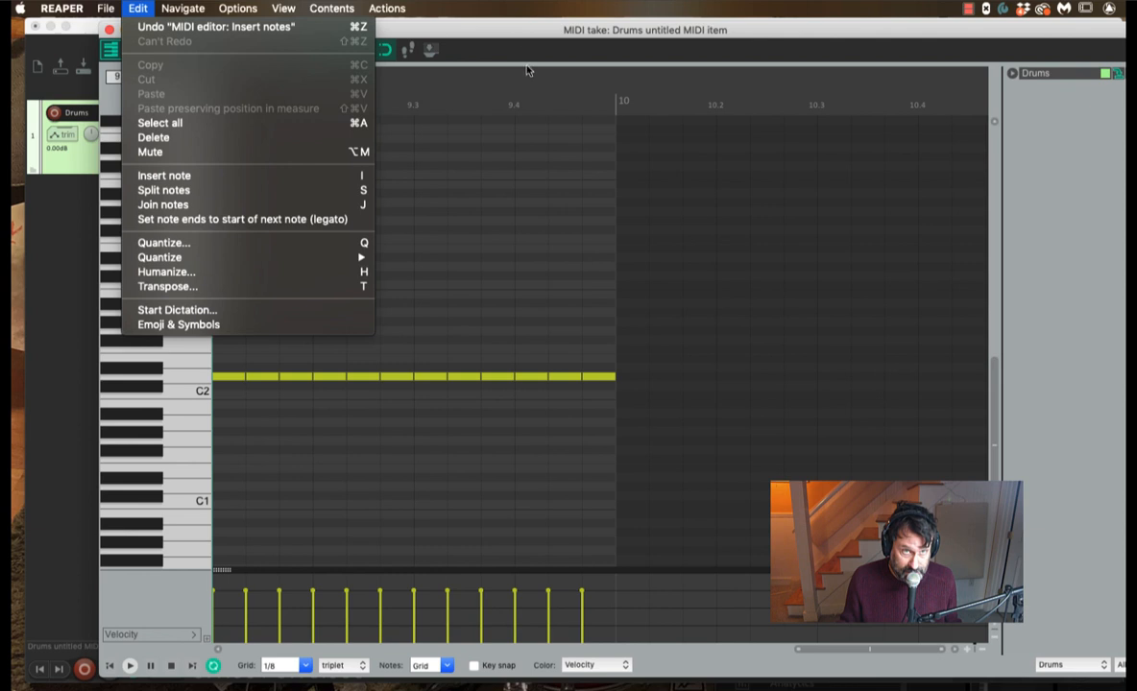
pyautogui.click(530, 38)
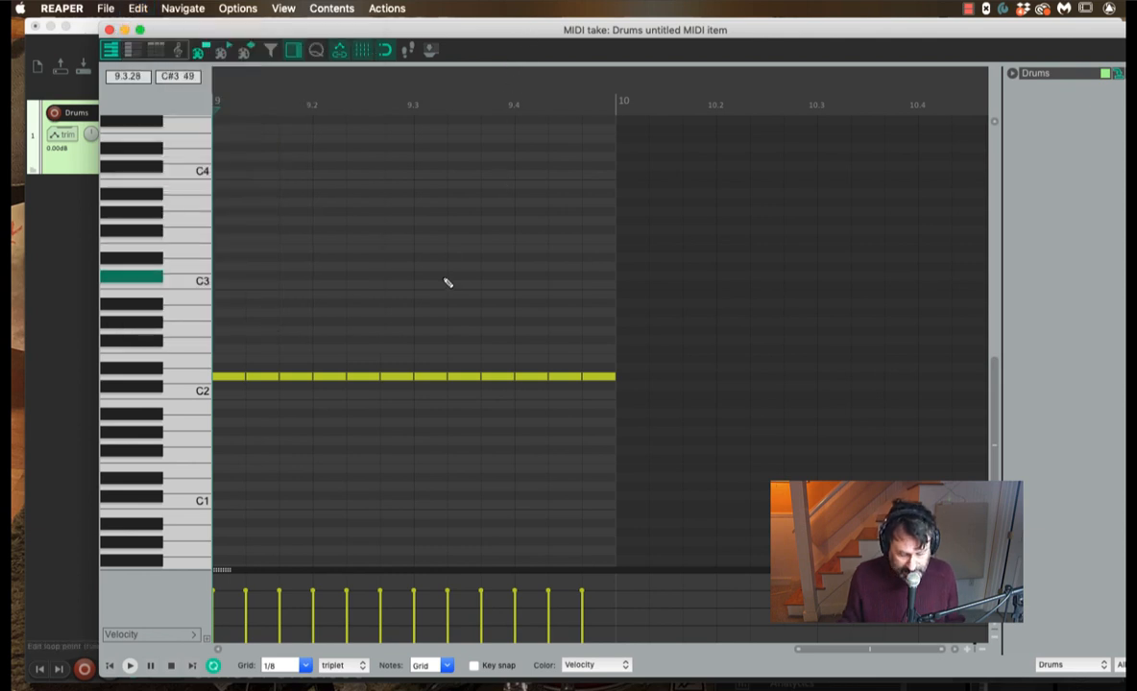
# Step: Open Humanize Notes for all notes of the fill and set timing to 0%, velocity to 0% and timing bias to -1%
pyautogui.press('h')
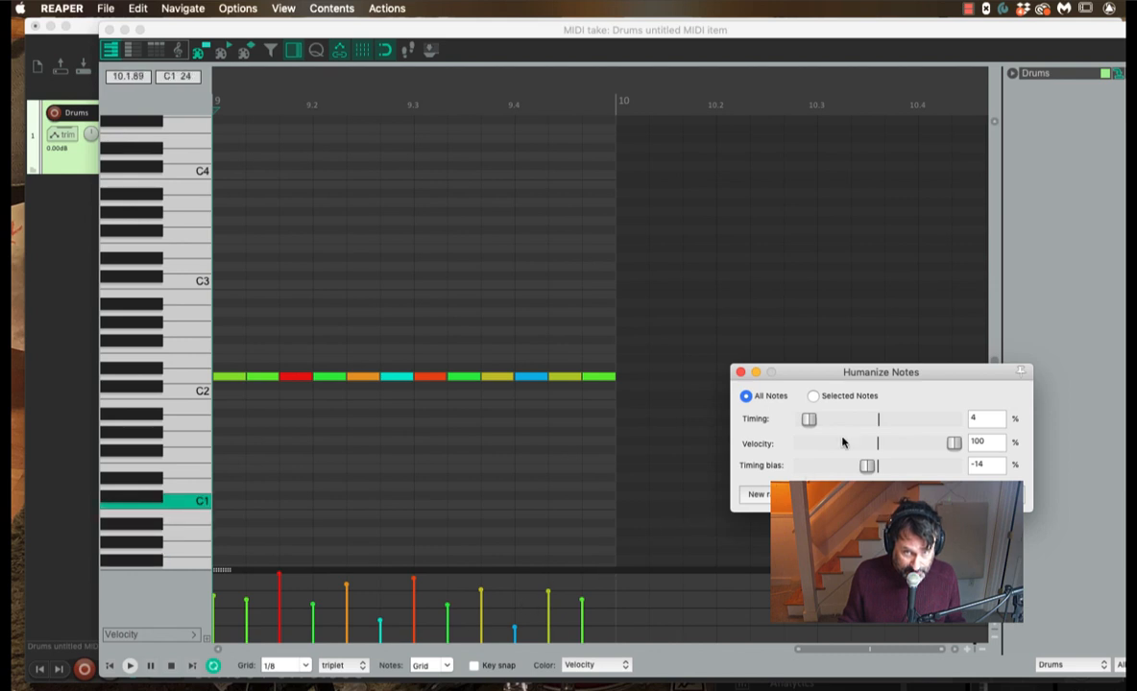
pyautogui.moveTo(910, 372); pyautogui.dragTo(785, 210)
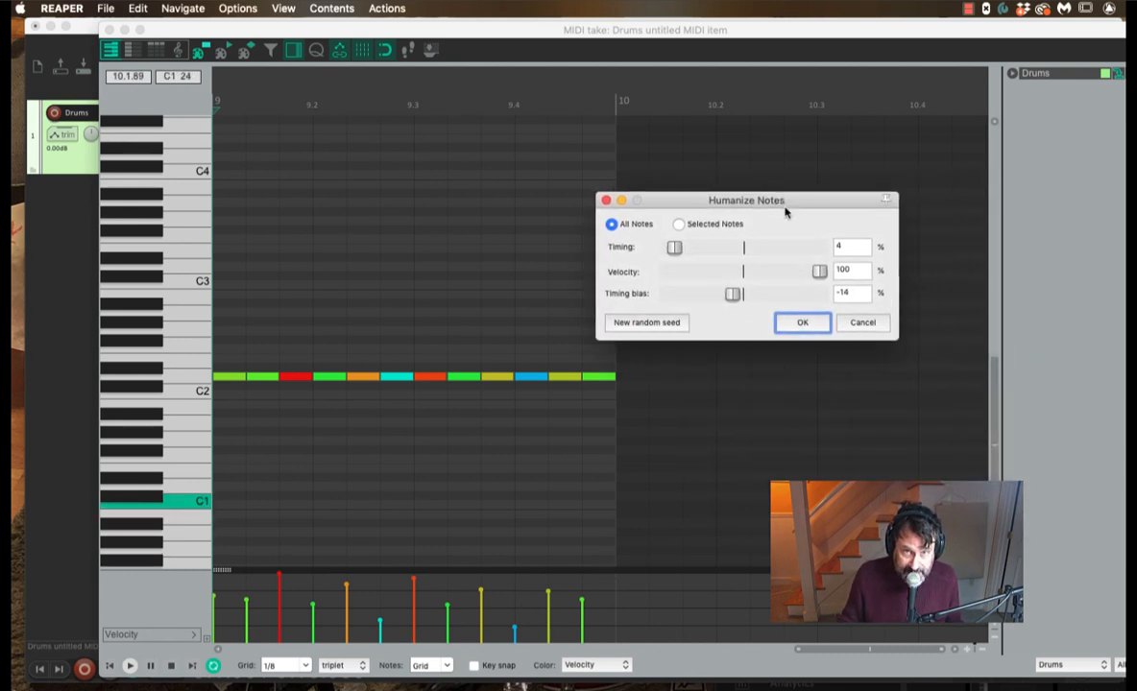
pyautogui.moveTo(821, 276); pyautogui.dragTo(572, 249)
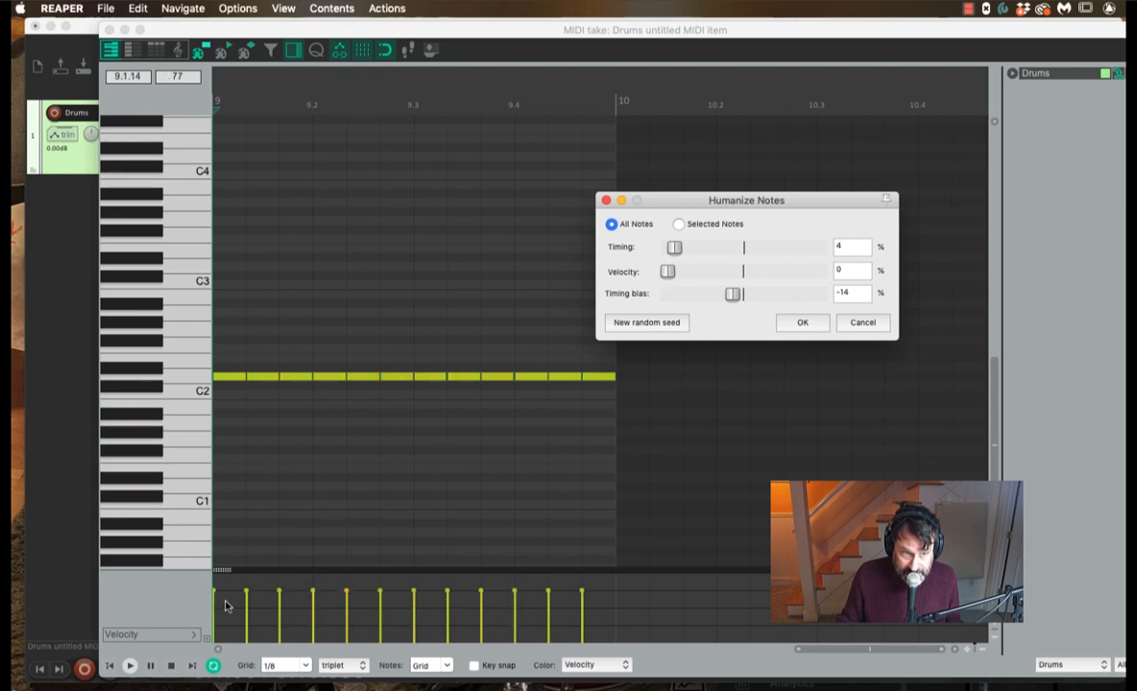
pyautogui.moveTo(674, 249); pyautogui.dragTo(645, 249)
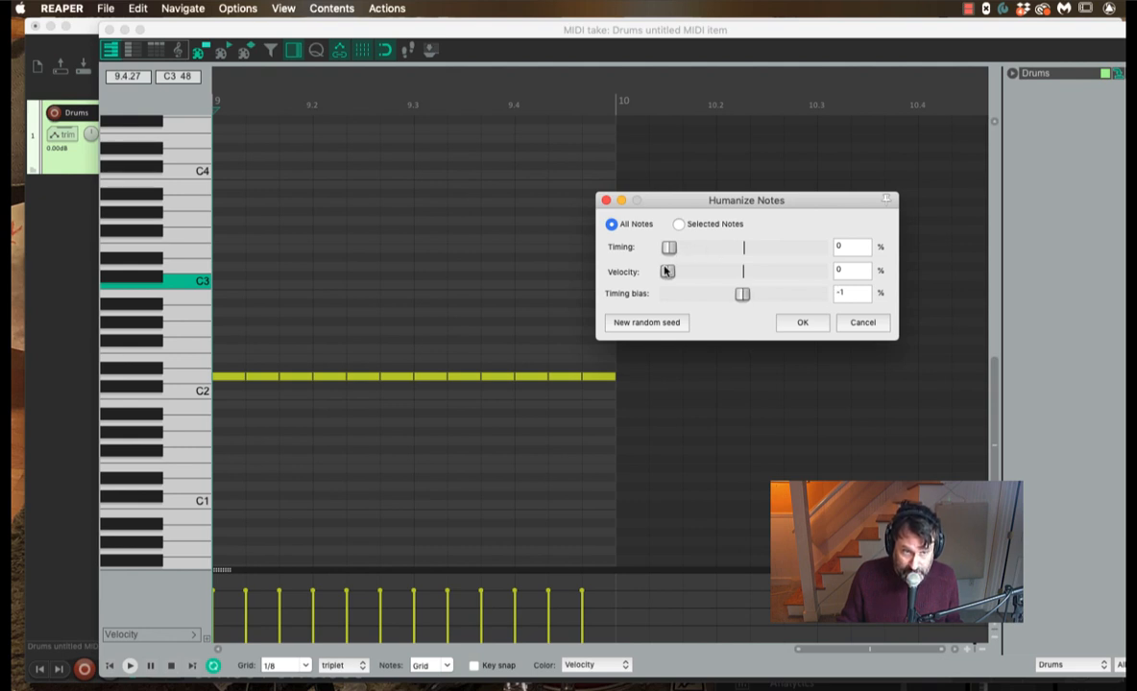
pyautogui.moveTo(666, 276); pyautogui.dragTo(596, 284)
pyautogui.press('space')
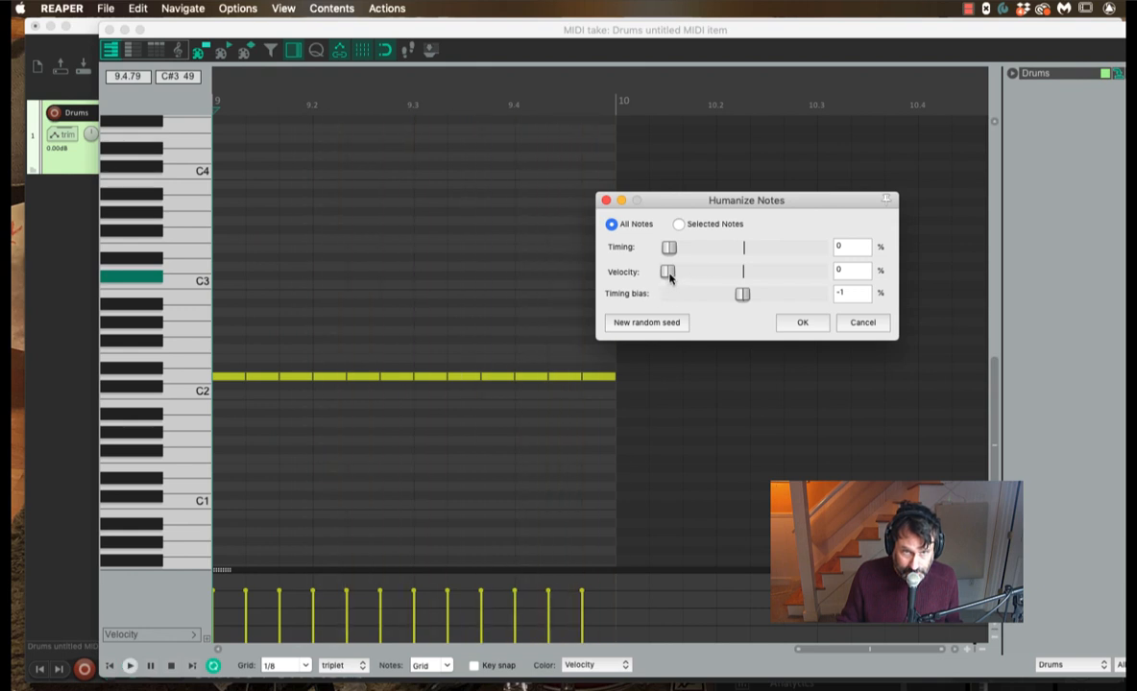
# Step: Set the velocity humanization to 100% and generate a new random seed
pyautogui.moveTo(672, 274); pyautogui.dragTo(881, 288)
pyautogui.press('space')
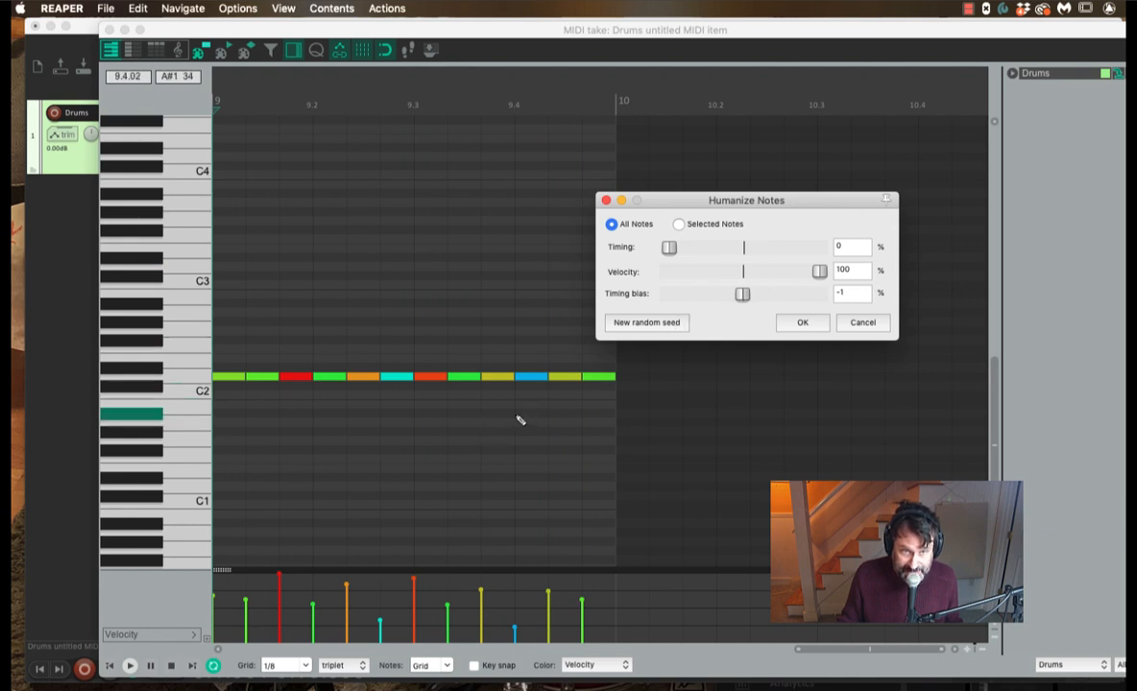
pyautogui.click(649, 324)
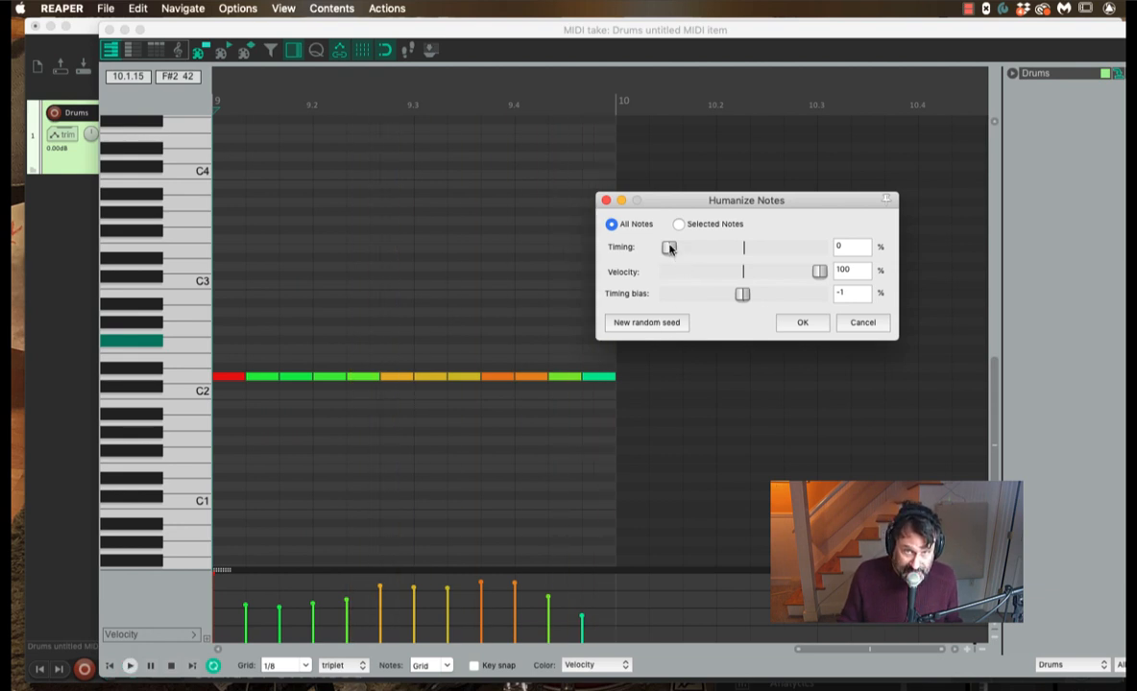
# Step: Try humanizing the timing by 5% and by 19%, and play back the fill
pyautogui.moveTo(670, 248); pyautogui.dragTo(676, 248)
pyautogui.press('space')
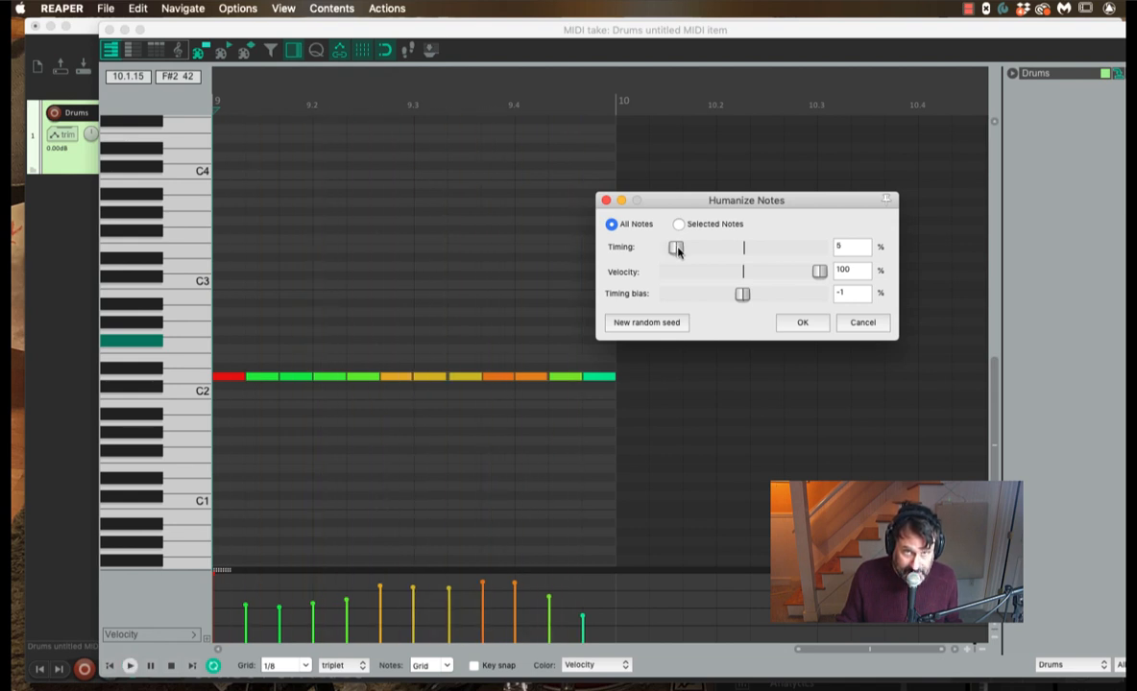
pyautogui.moveTo(677, 250); pyautogui.dragTo(700, 253)
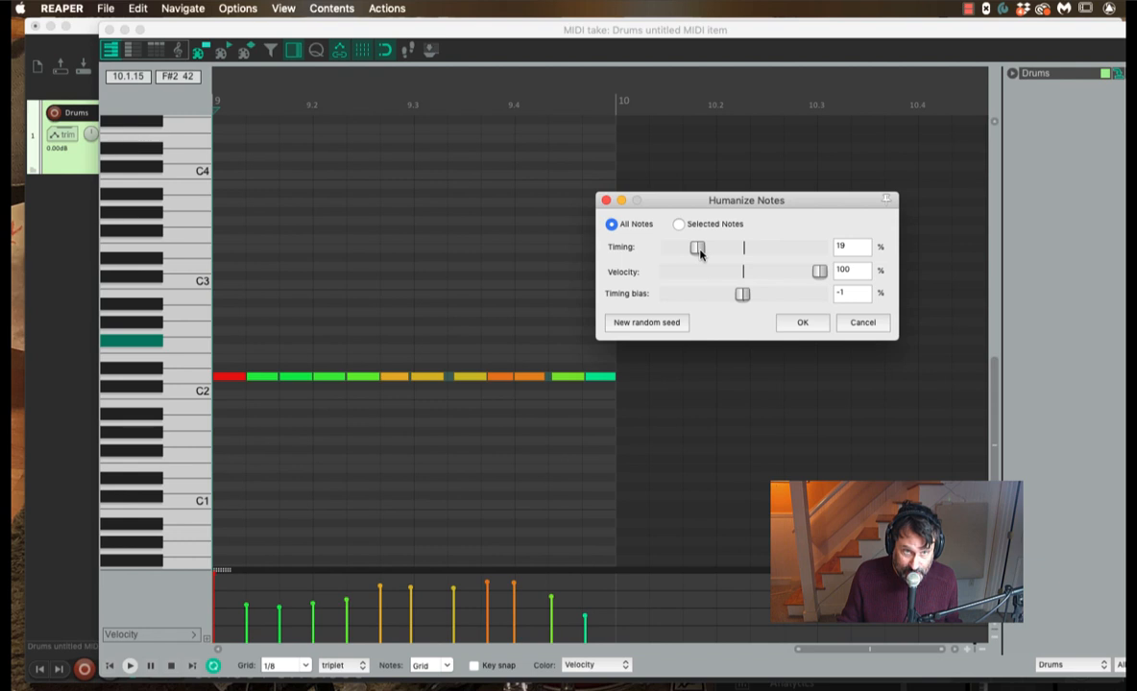
pyautogui.press('space')
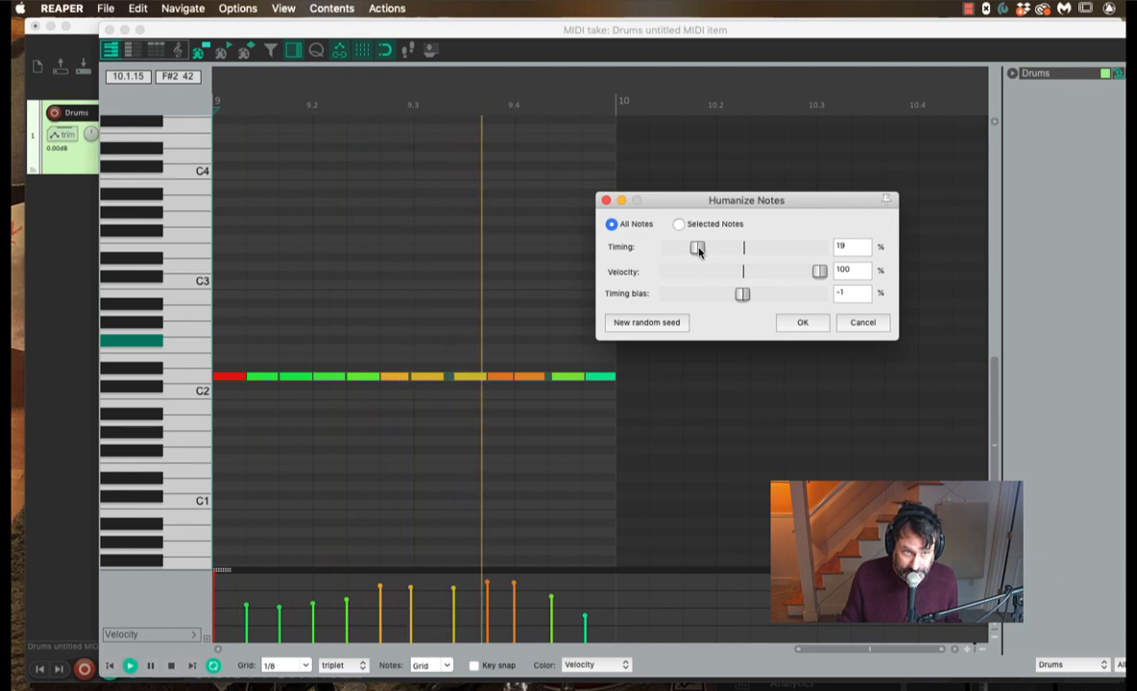
pyautogui.press('space')
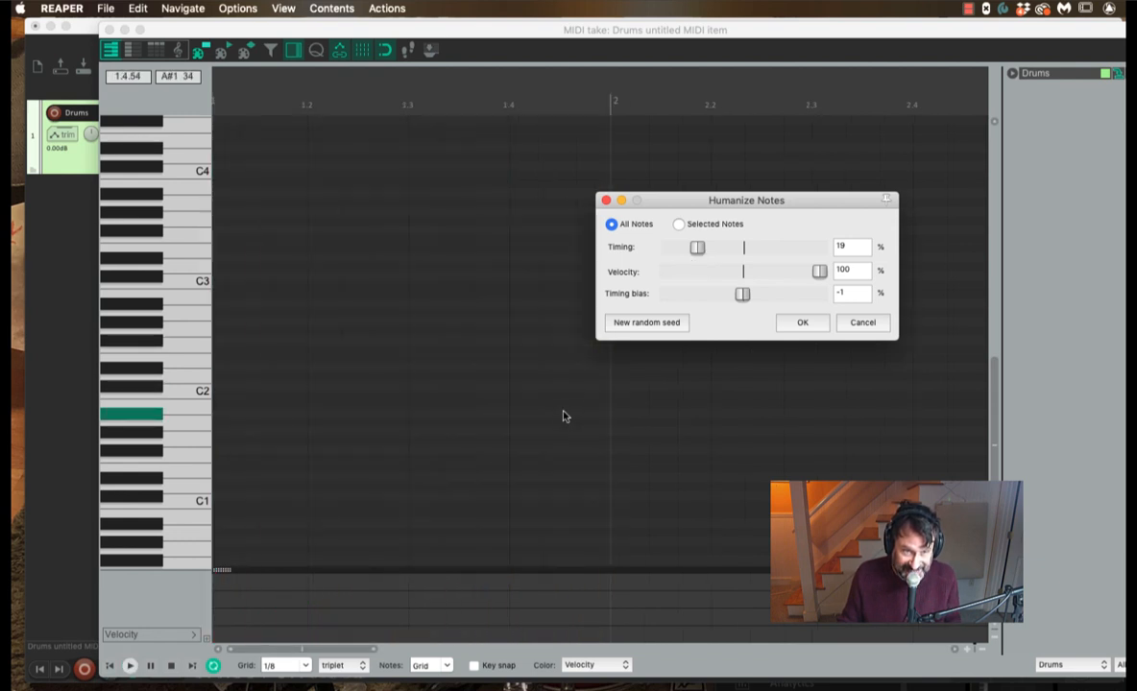
pyautogui.hscroll(20, 548, 448)
pyautogui.scroll(2, 531, 453)
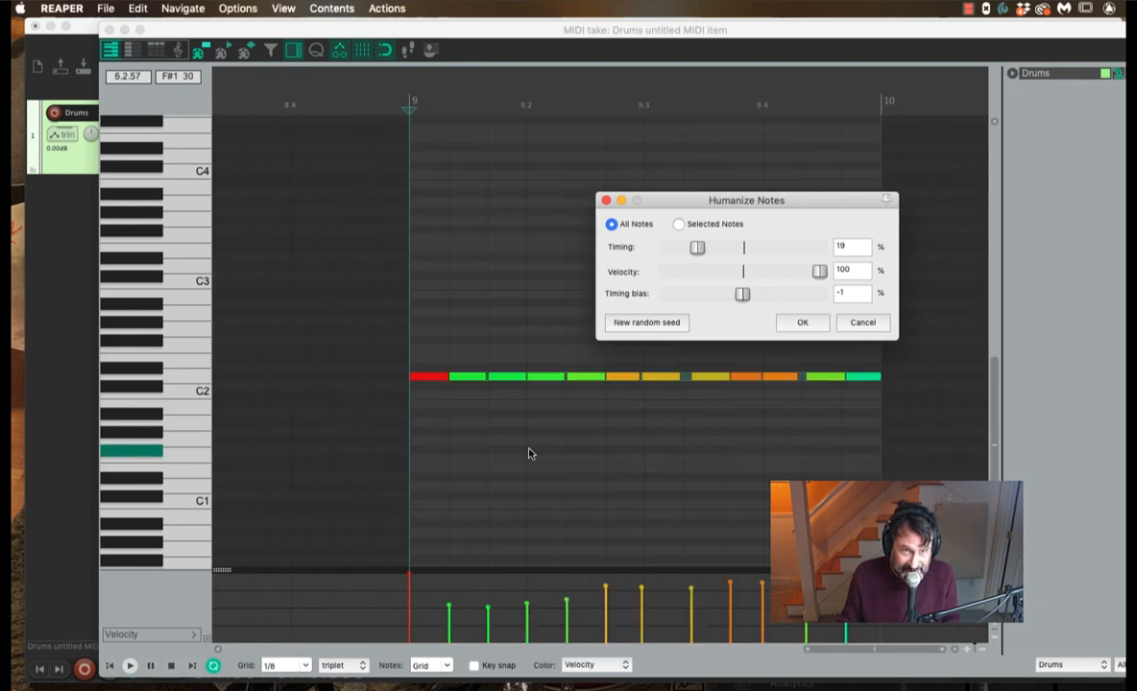
pyautogui.hscroll(-5, 529, 452)
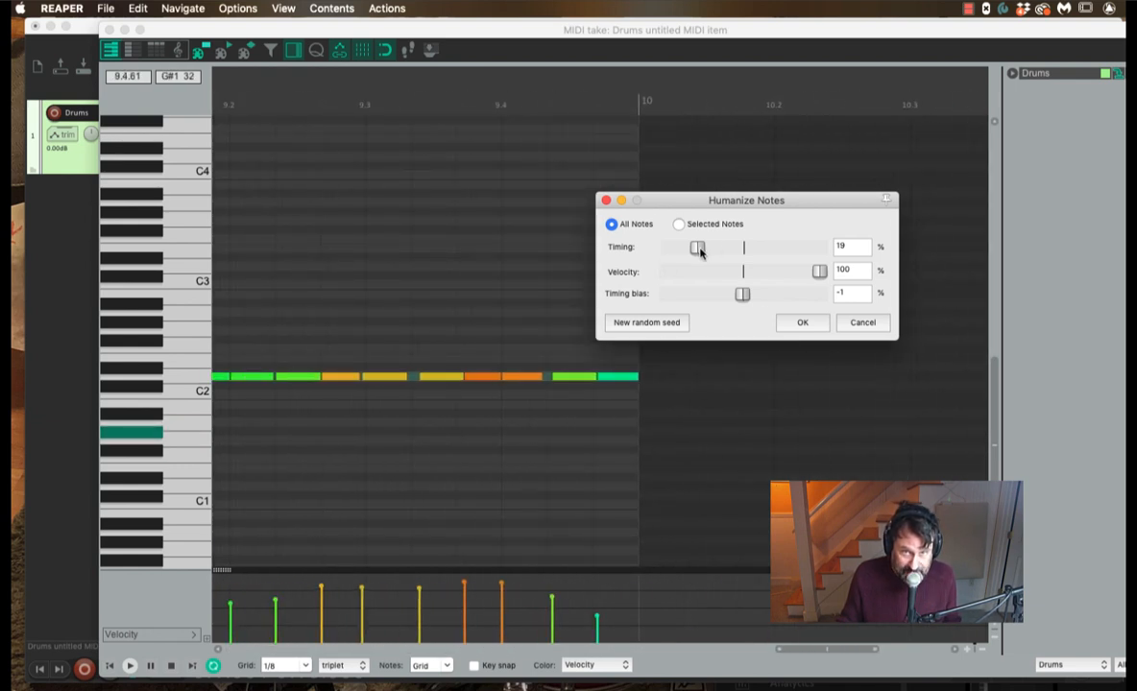
# Step: Set the humanize timing to 4% and timing bias to 38%, play the fill and apply the humanization
pyautogui.moveTo(700, 250); pyautogui.dragTo(680, 255)
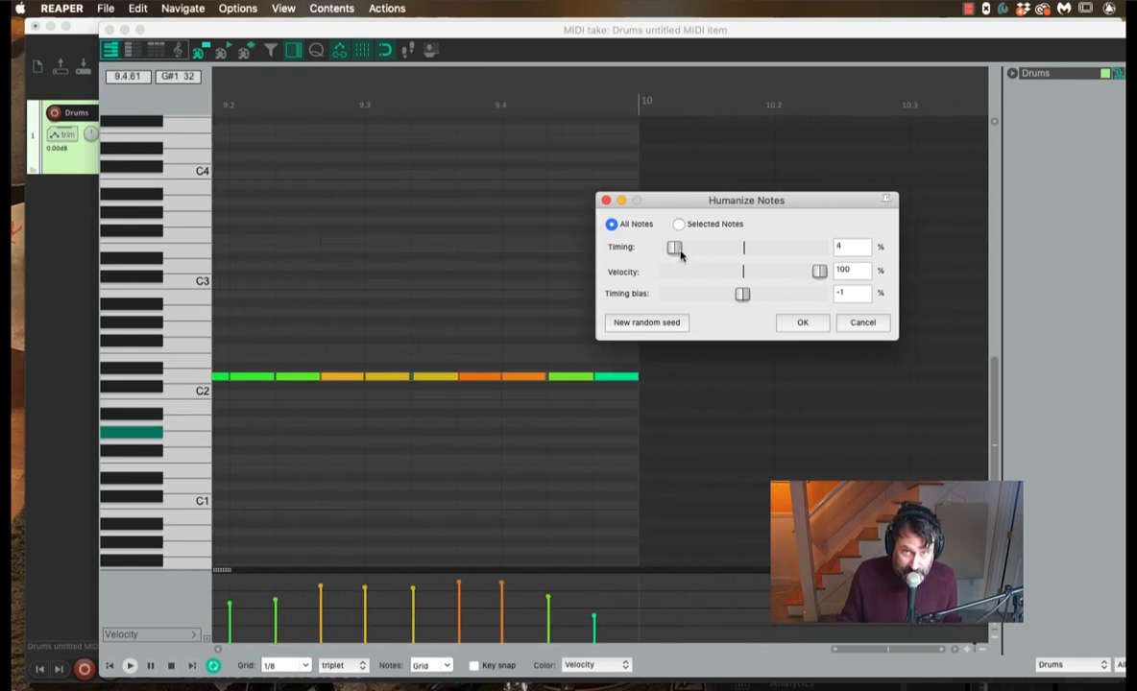
pyautogui.moveTo(739, 295); pyautogui.dragTo(773, 300)
pyautogui.press('space')
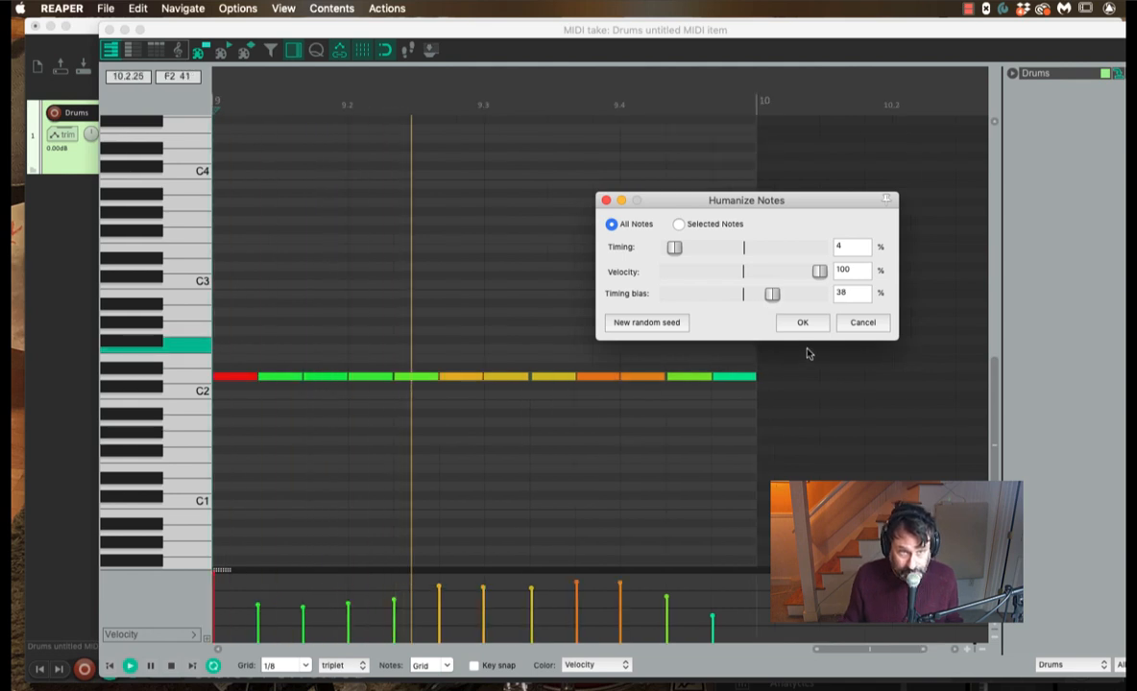
pyautogui.click(795, 321)
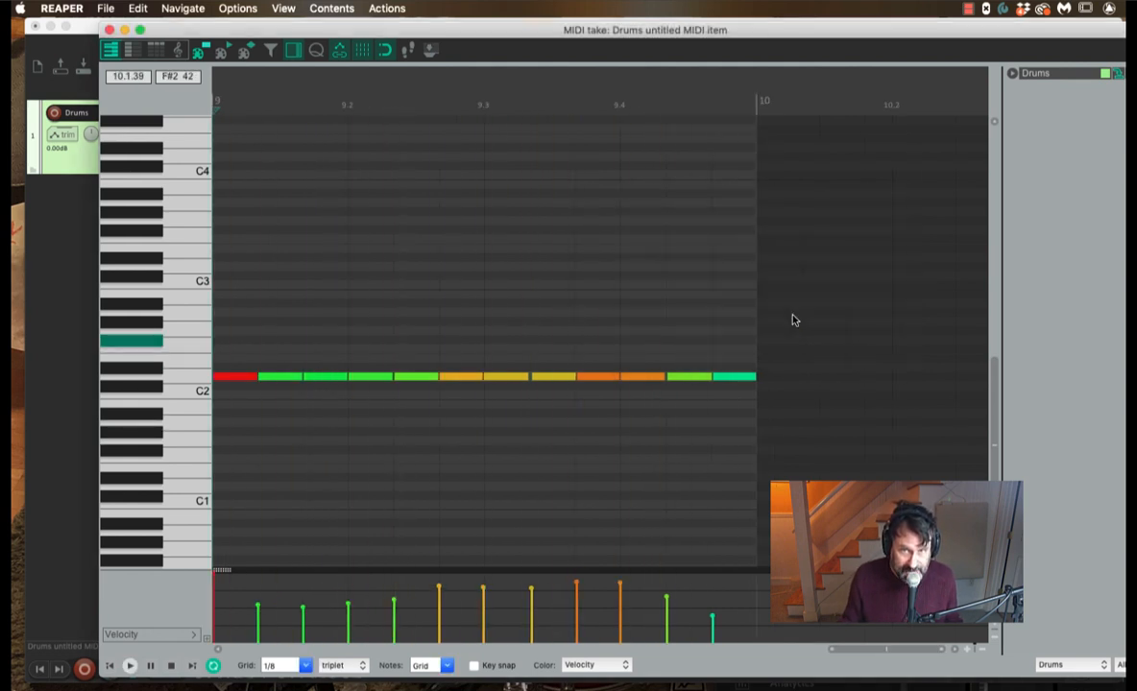
# Step: Move the fifth, sixth and seventh notes of the fill together from D2 up to A2
pyautogui.click(417, 377)
pyautogui.keyDown('shift'); pyautogui.click(471, 377); pyautogui.keyUp('shift')
pyautogui.keyDown('shift'); pyautogui.click(504, 377); pyautogui.keyUp('shift')
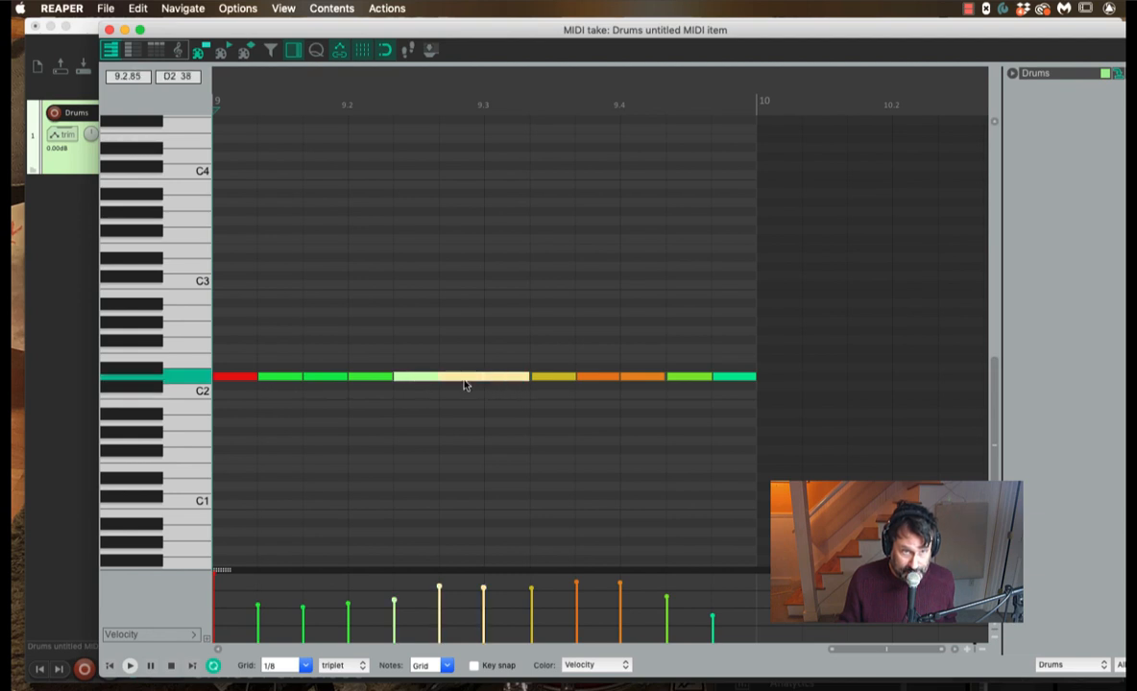
pyautogui.moveTo(419, 381); pyautogui.dragTo(429, 316)
# Step: Move the eighth, ninth and tenth notes of the fill together from D2 up to G2
pyautogui.click(552, 378)
pyautogui.keyDown('shift'); pyautogui.click(597, 379); pyautogui.keyUp('shift')
pyautogui.keyDown('shift'); pyautogui.click(643, 379); pyautogui.keyUp('shift')
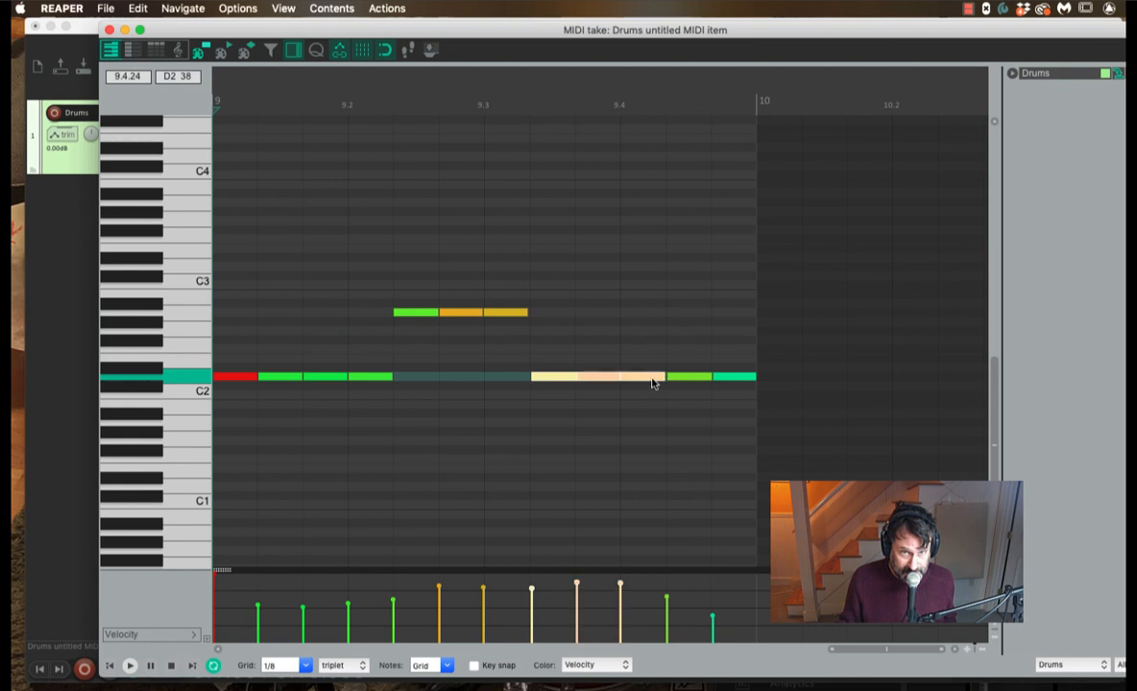
pyautogui.moveTo(546, 380); pyautogui.dragTo(553, 331)
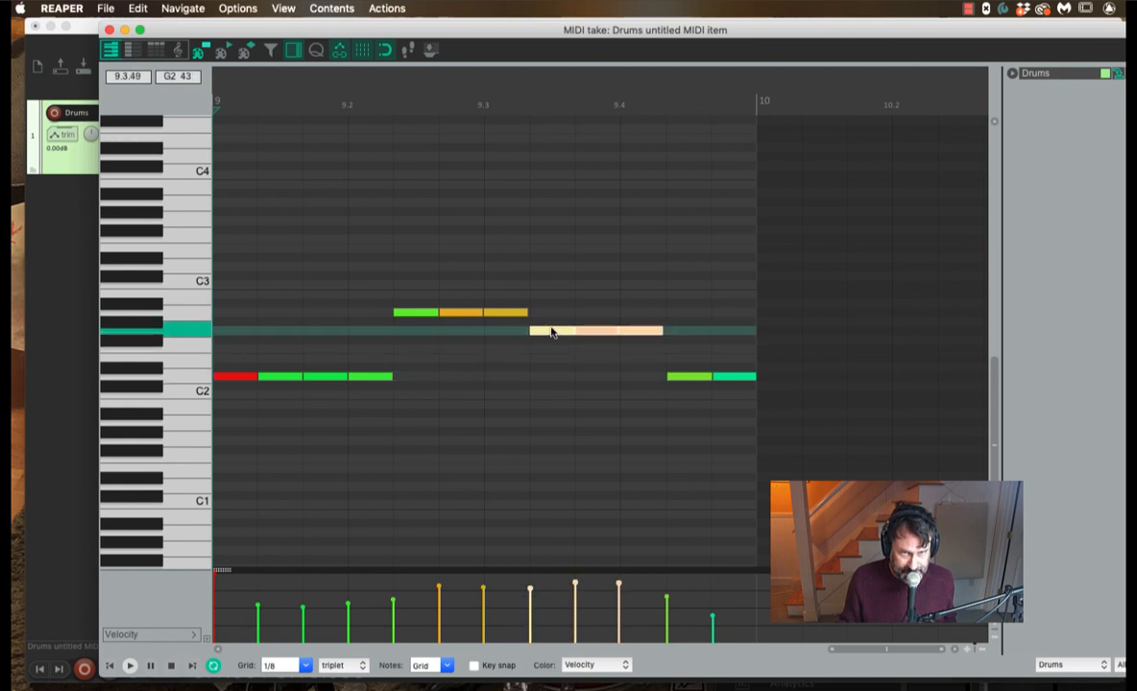
# Step: Move the last two notes of the fill together from D2 up to E2
pyautogui.click(688, 384)
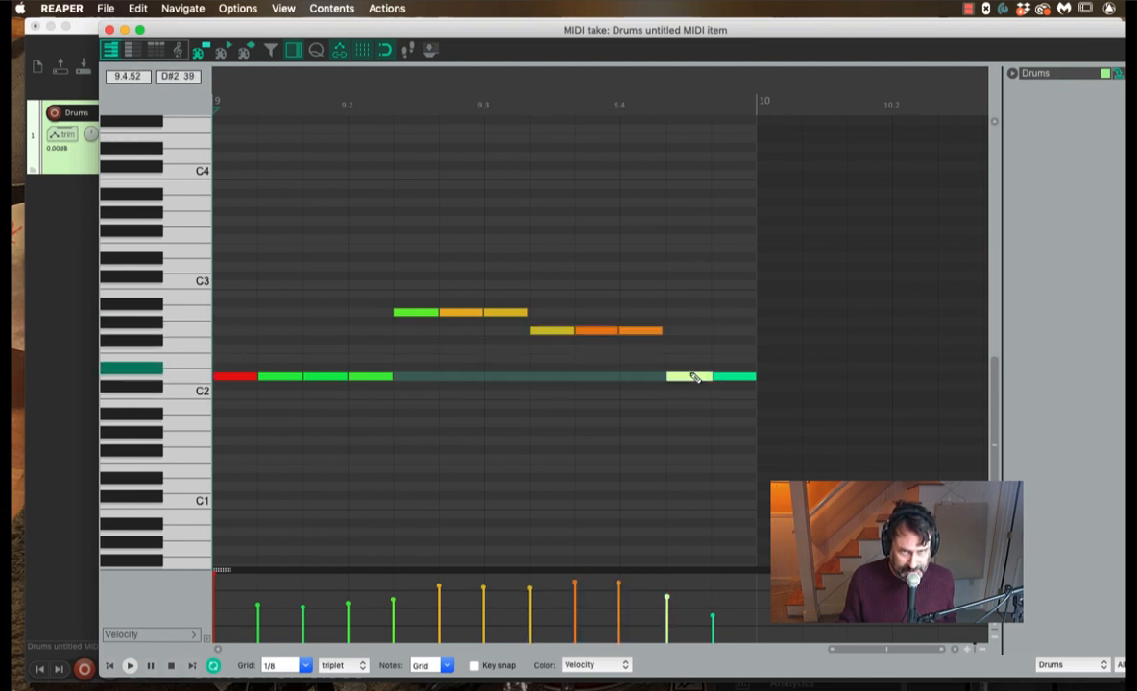
pyautogui.keyDown('shift'); pyautogui.click(731, 382); pyautogui.keyUp('shift')
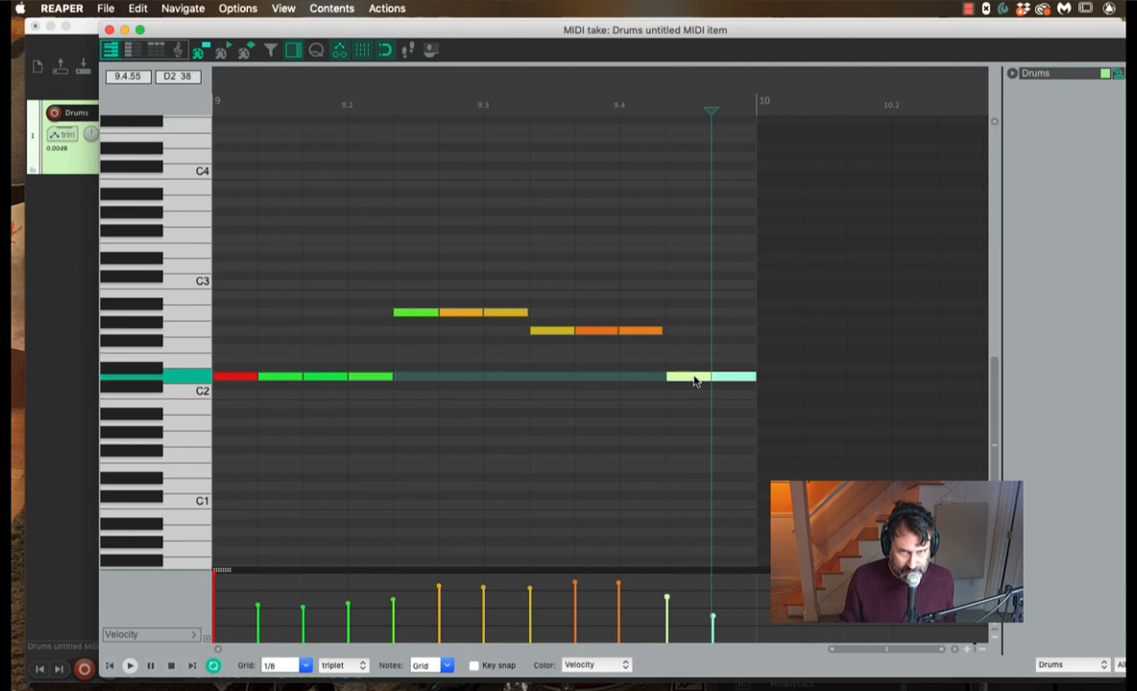
pyautogui.moveTo(684, 381); pyautogui.dragTo(681, 363)
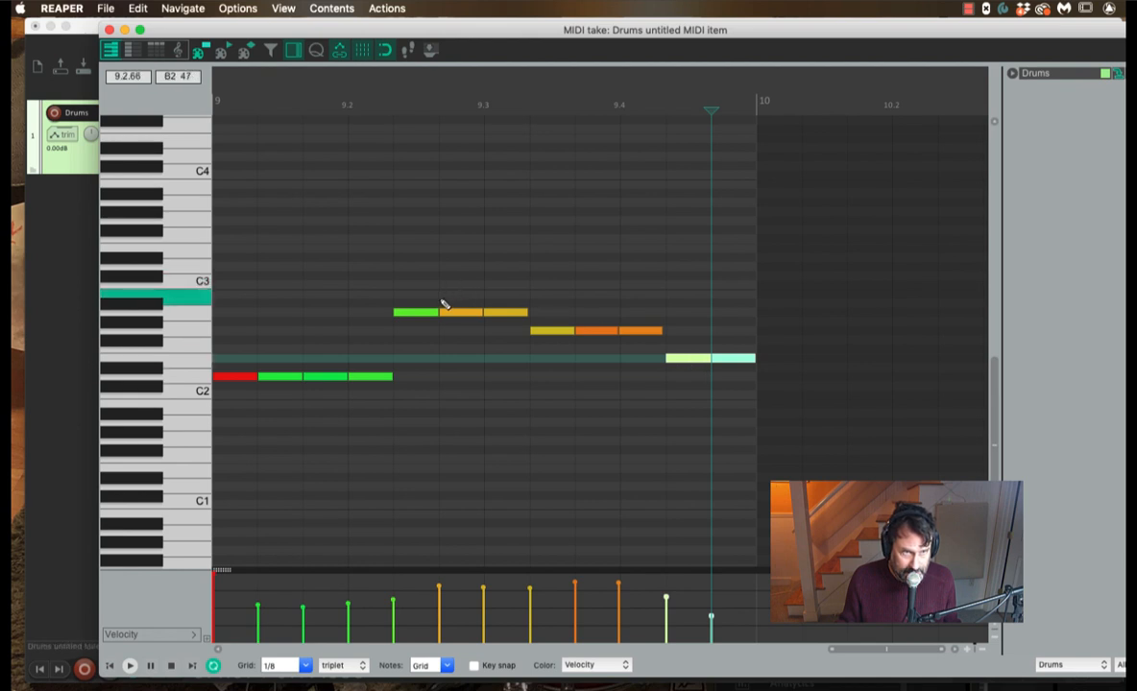
# Step: Raise the last two notes of the fill together to F2 and play the fill
pyautogui.click(445, 299)
pyautogui.click(519, 312)
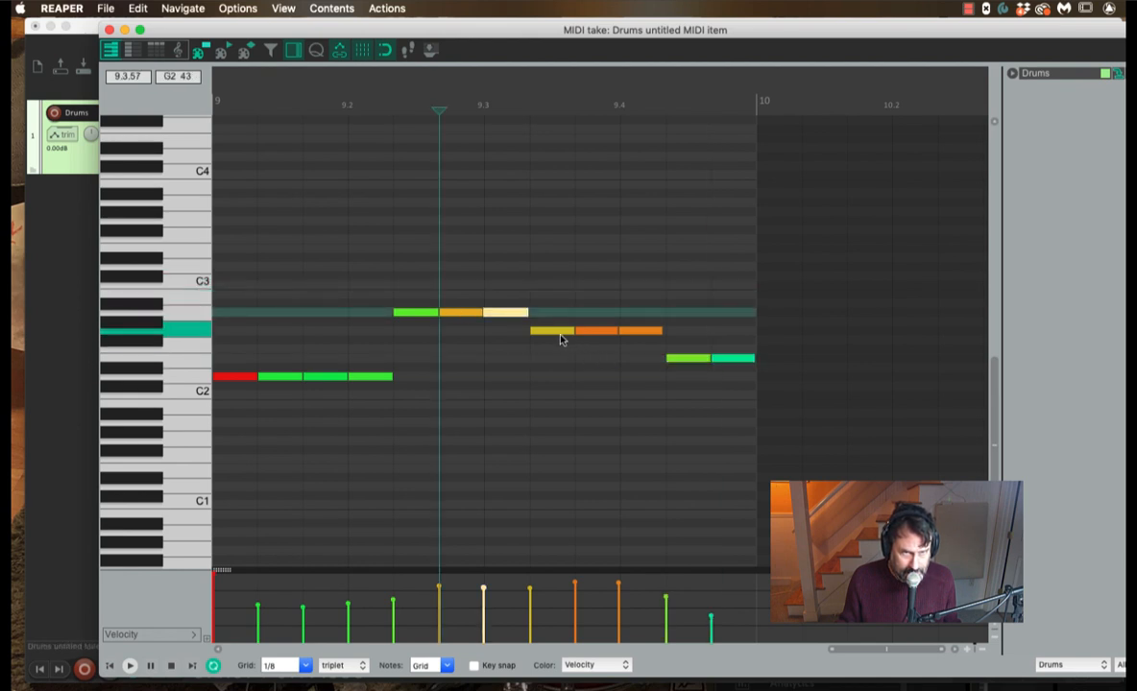
pyautogui.click(562, 332)
pyautogui.click(674, 359)
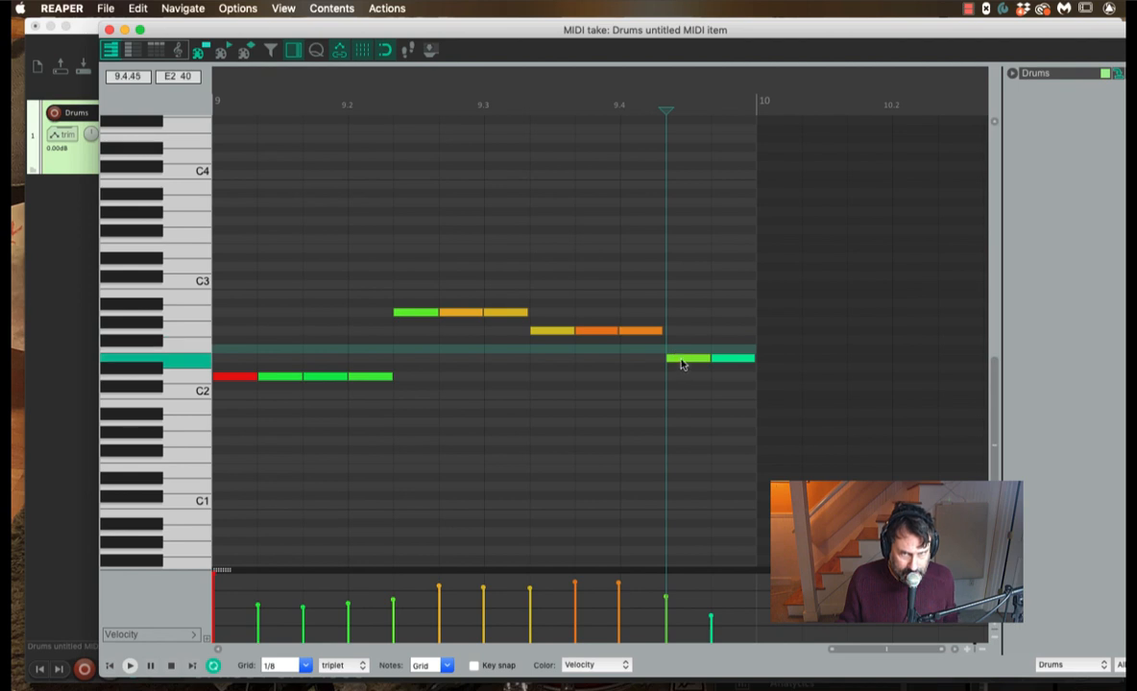
pyautogui.keyDown('shift'); pyautogui.click(747, 361); pyautogui.keyUp('shift')
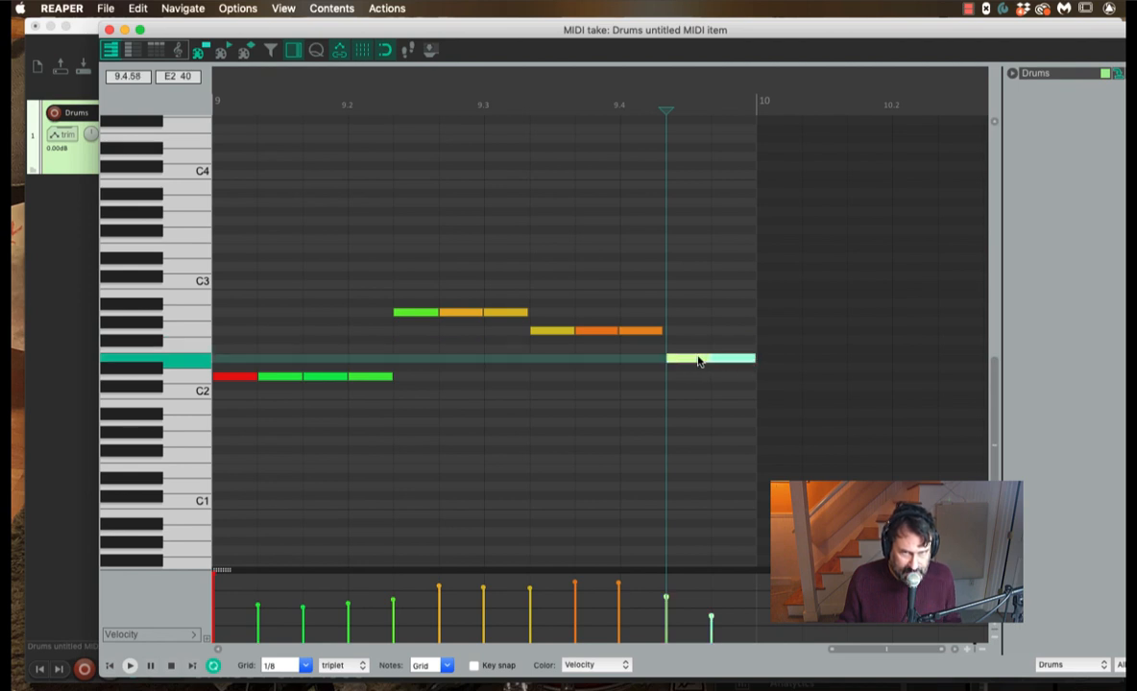
pyautogui.press('Up')
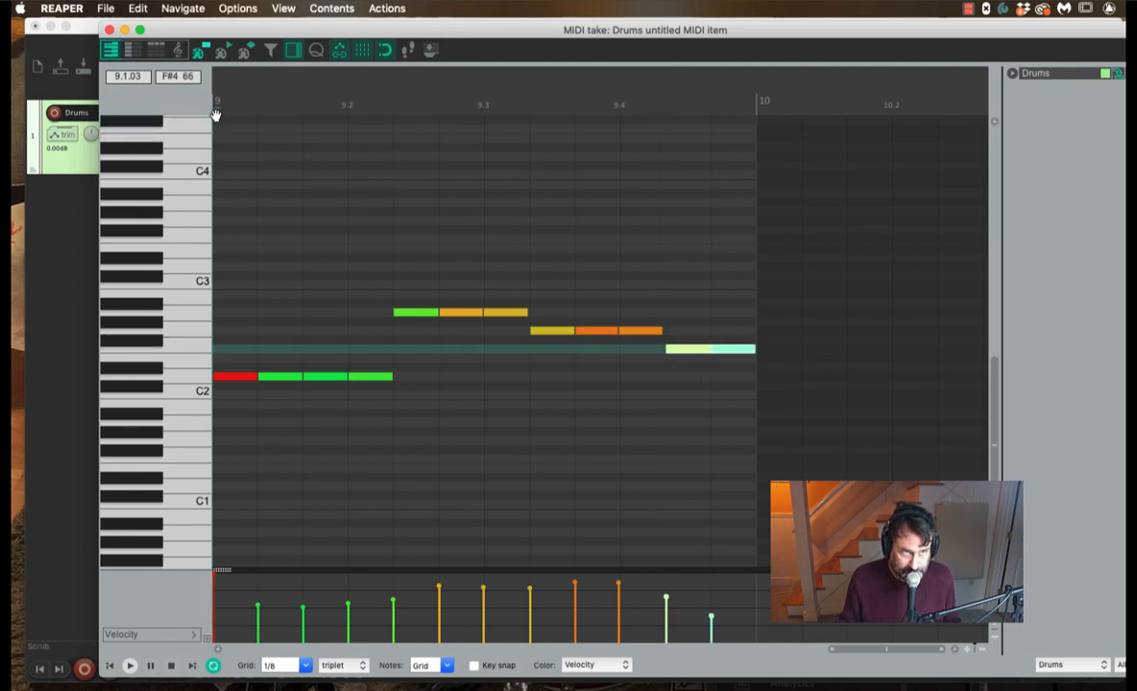
pyautogui.press('space')
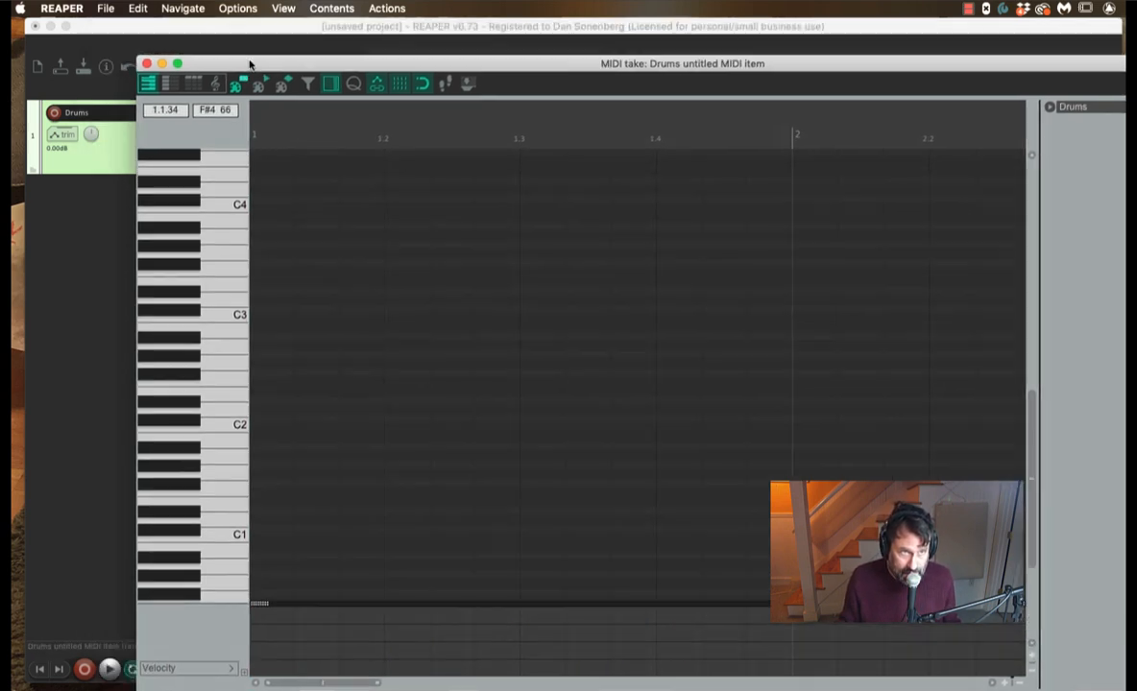
# Step: Close the MIDI editor and add a two-bar copy of the groove right after the second fill, from bar 10 to bar 12
pyautogui.moveTo(249, 64); pyautogui.dragTo(266, 103)
pyautogui.click(216, 88)
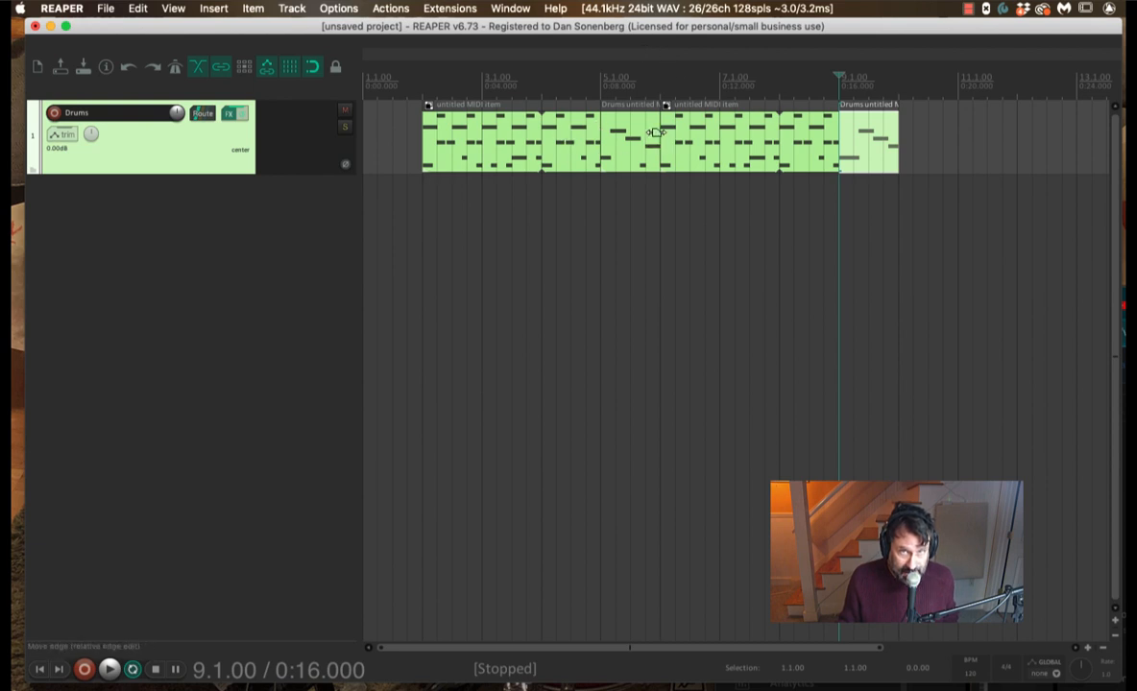
pyautogui.click(669, 126)
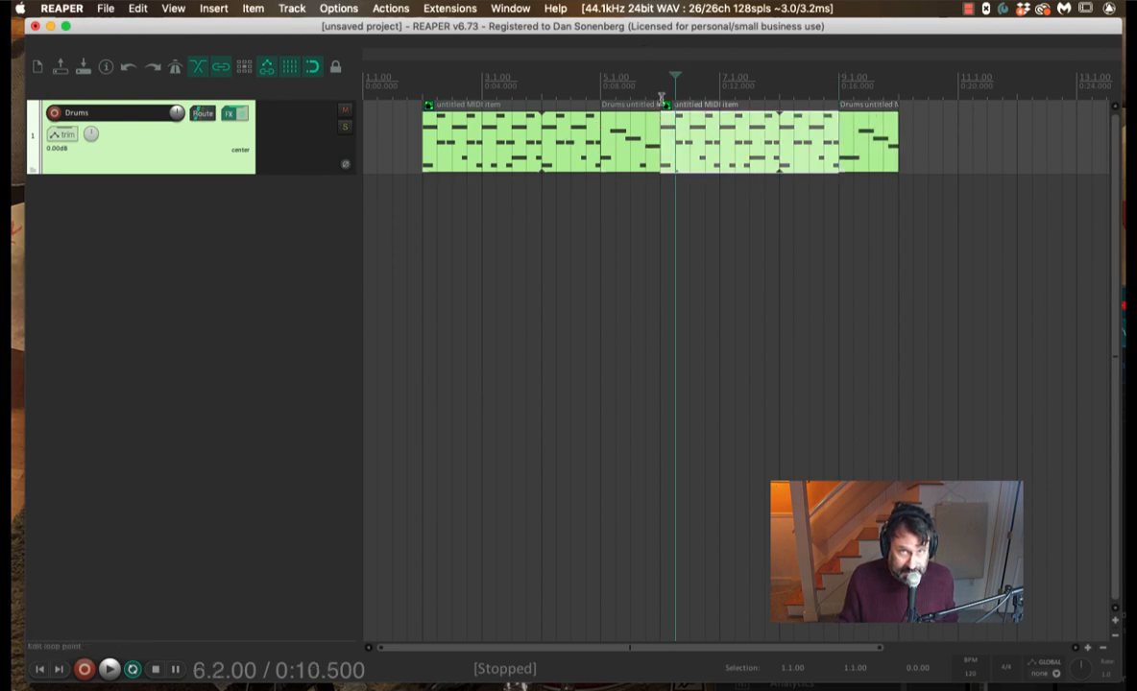
pyautogui.click(661, 96)
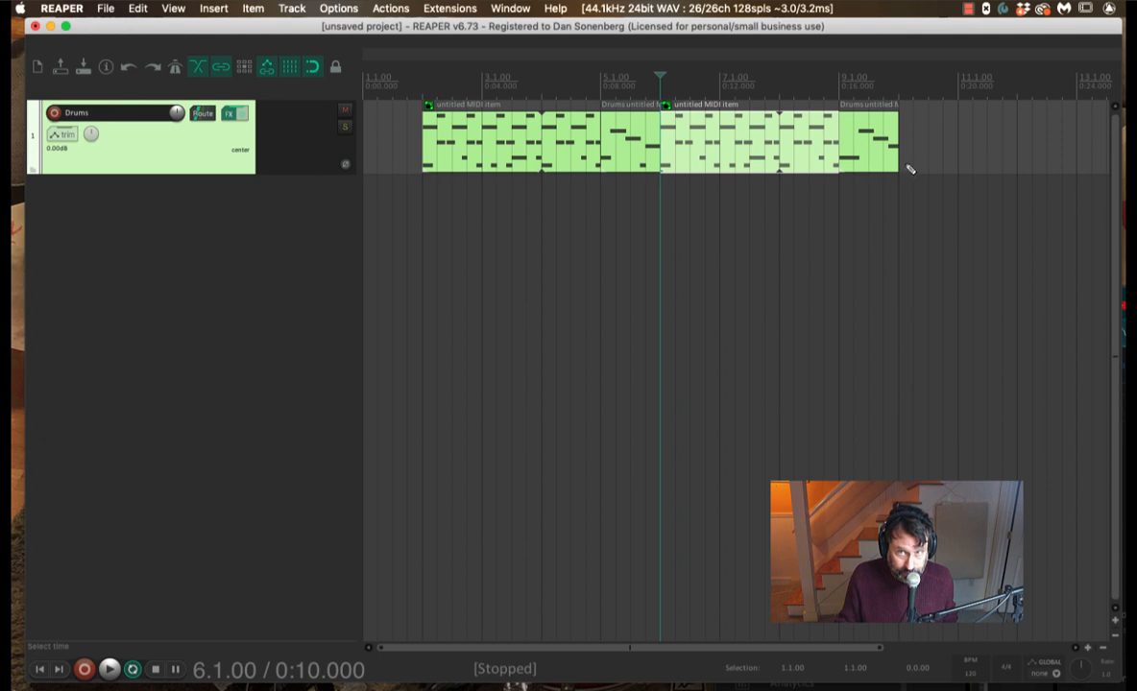
pyautogui.moveTo(912, 171); pyautogui.dragTo(1019, 175)
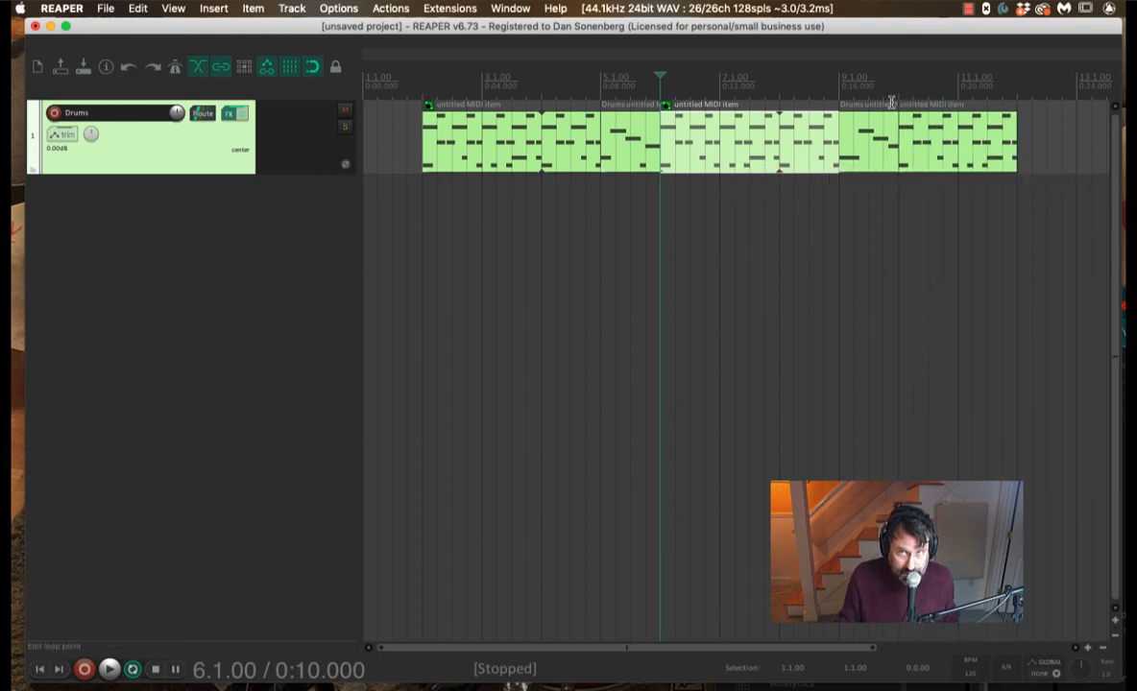
# Step: Play the arrangement from bar 9 through the fill into the new groove section
pyautogui.click(831, 96)
pyautogui.press('space')
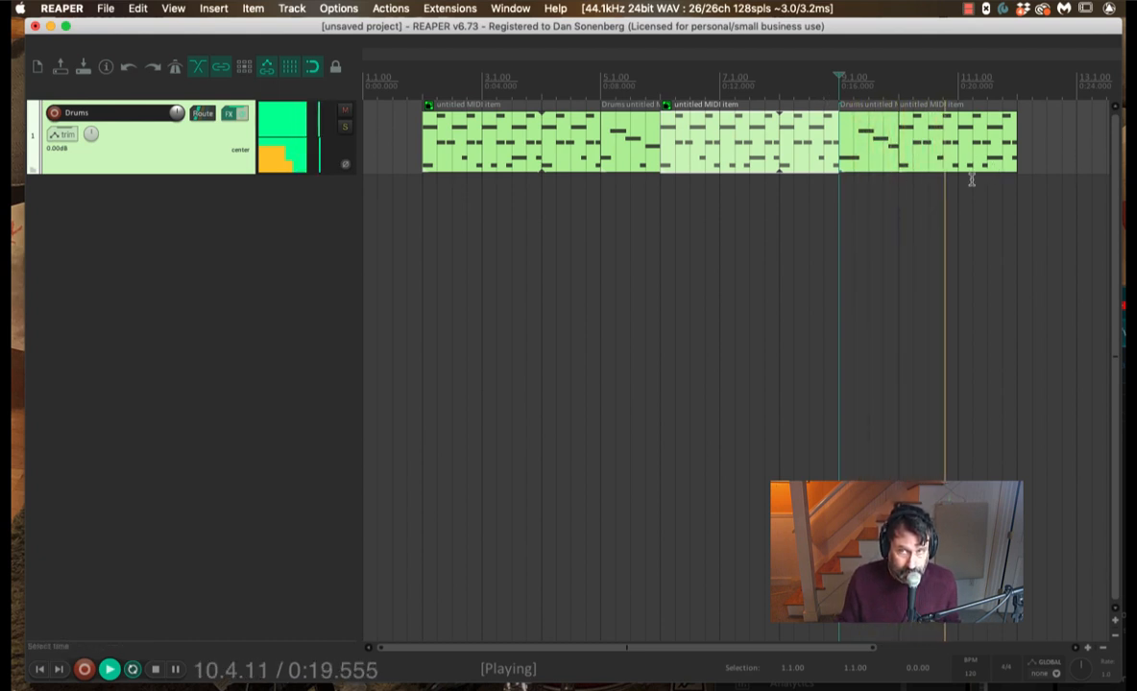
pyautogui.press('space')
# Step: Open the bar 9 fill for editing, set the grid to 1/16 and split its last two notes into four shorter ones
pyautogui.click(865, 152)
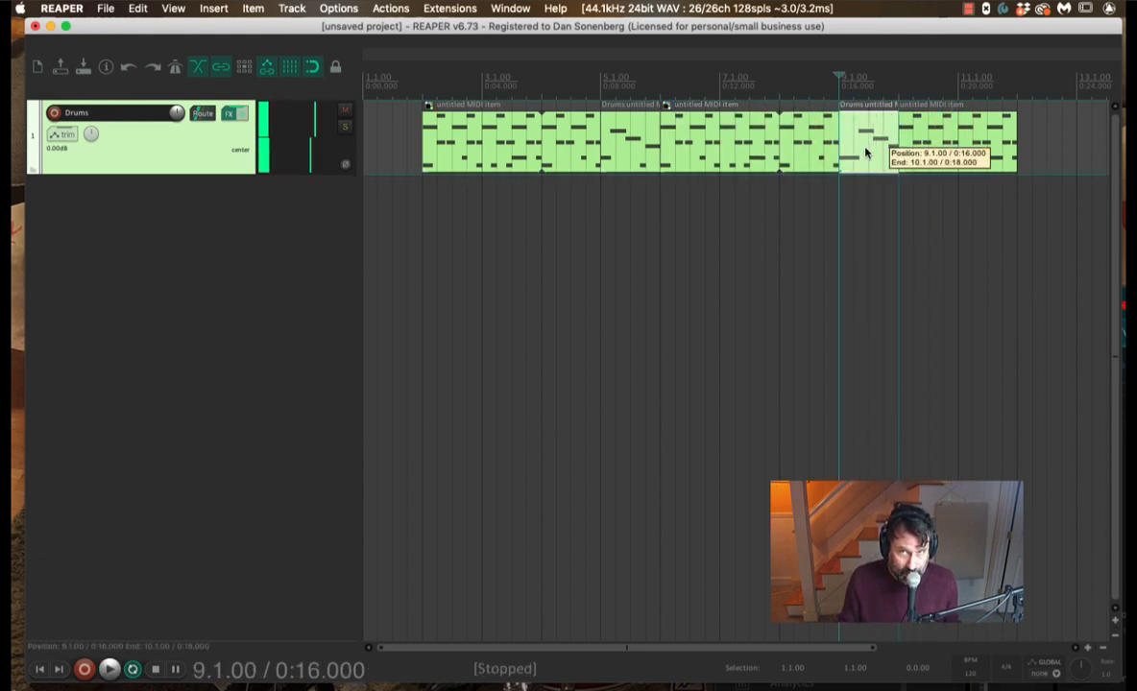
pyautogui.doubleClick(865, 152)
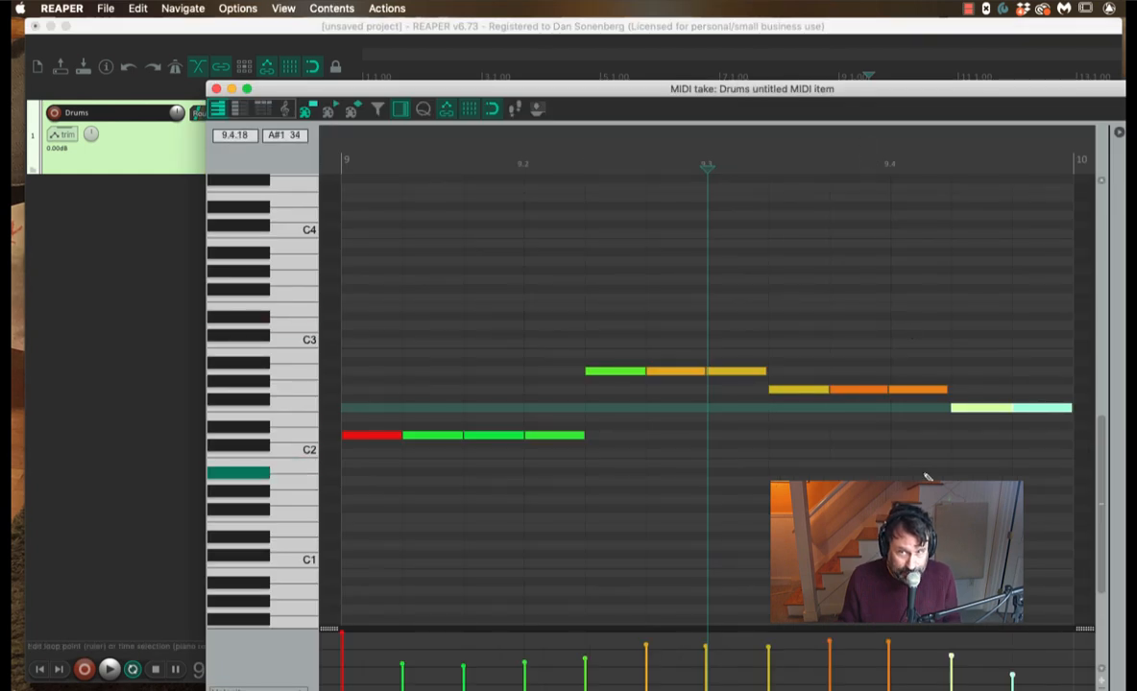
pyautogui.hscroll(-2, 928, 476)
pyautogui.hscroll(5, 927, 477)
pyautogui.hscroll(1, 927, 476)
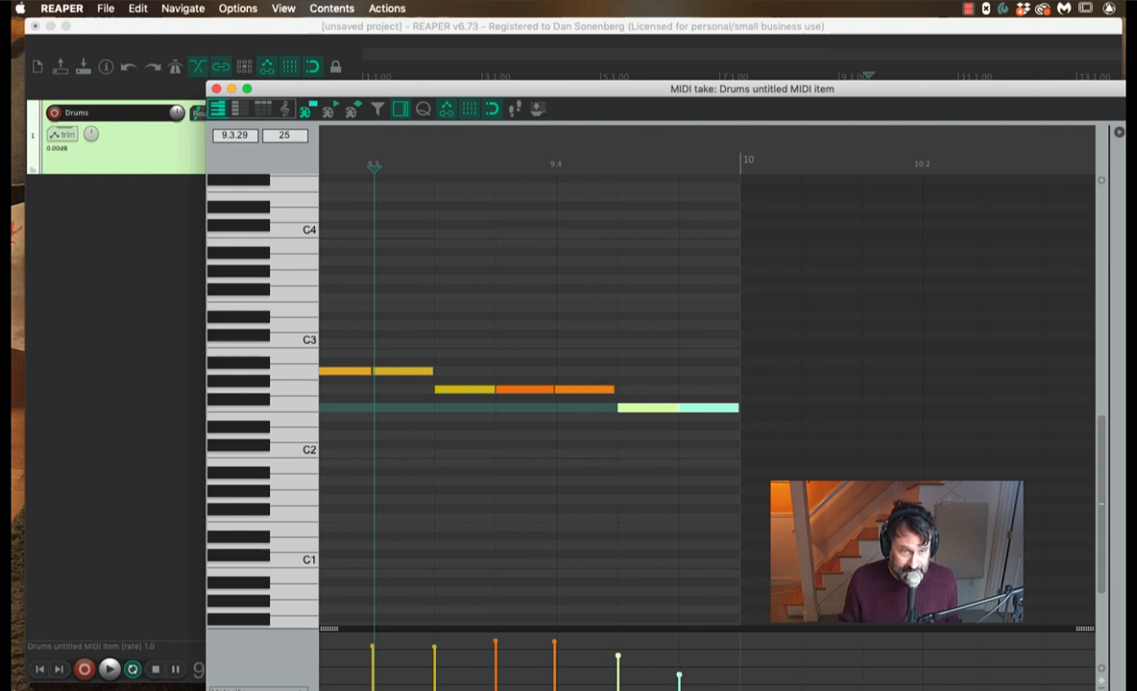
pyautogui.rightClick(376, 641)
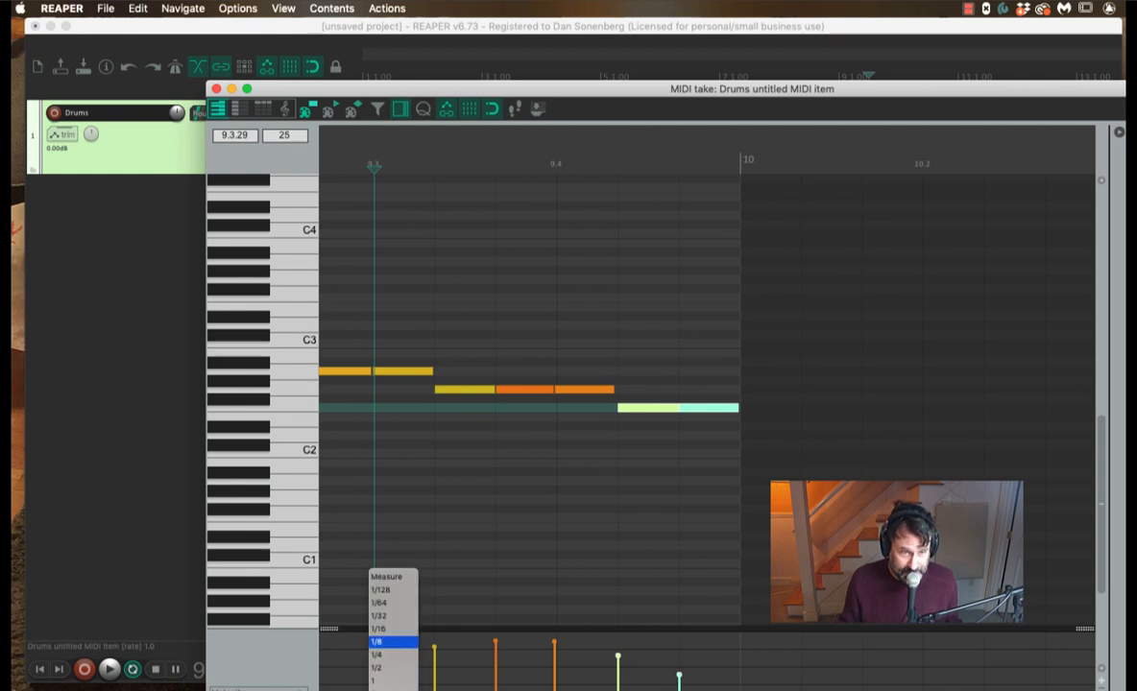
pyautogui.click(381, 632)
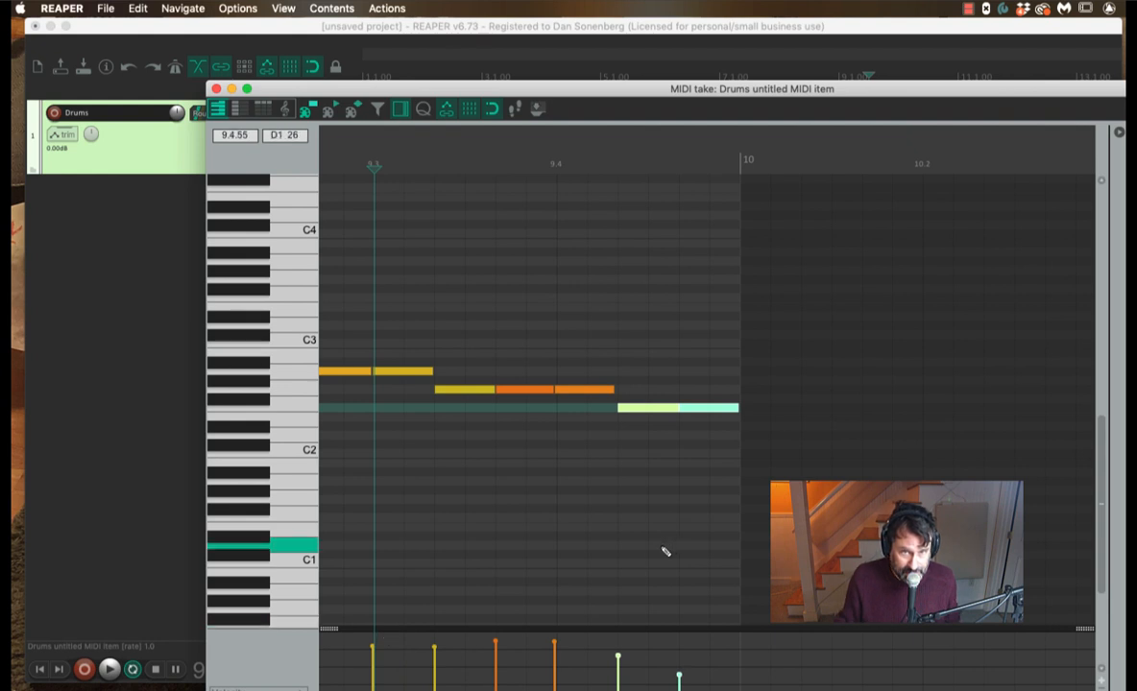
pyautogui.moveTo(619, 382); pyautogui.dragTo(730, 438)
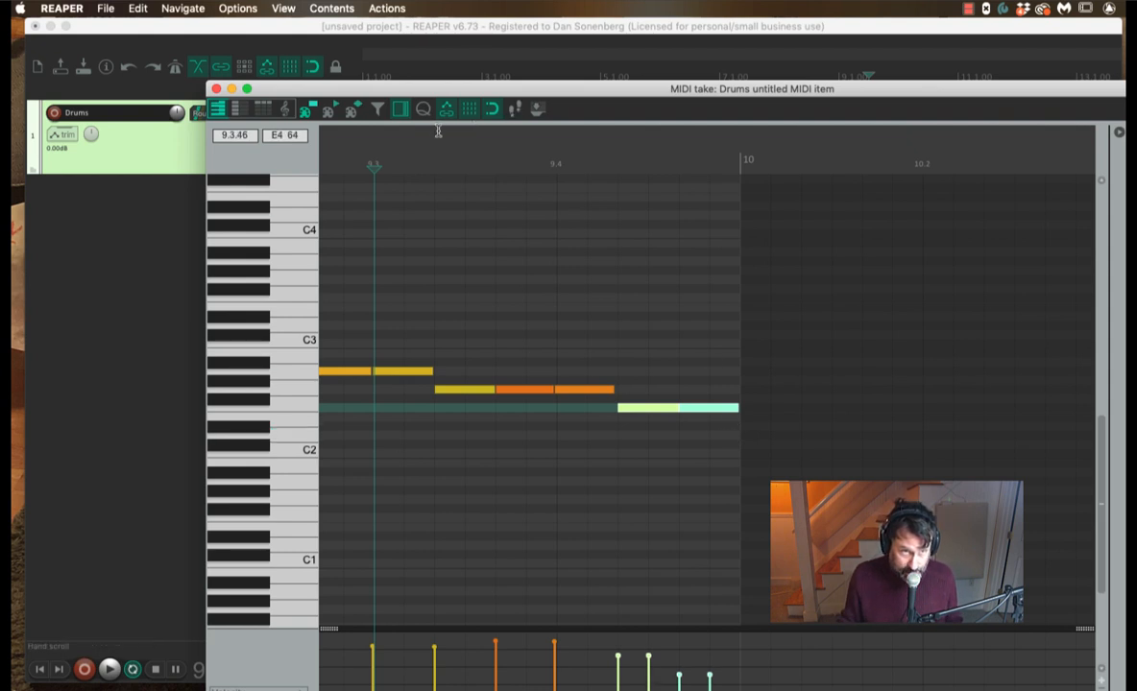
# Step: Close the MIDI editor and play the arrangement from bar 6 through the bar 9 fill into bar 10
pyautogui.press('space')
pyautogui.press('space')
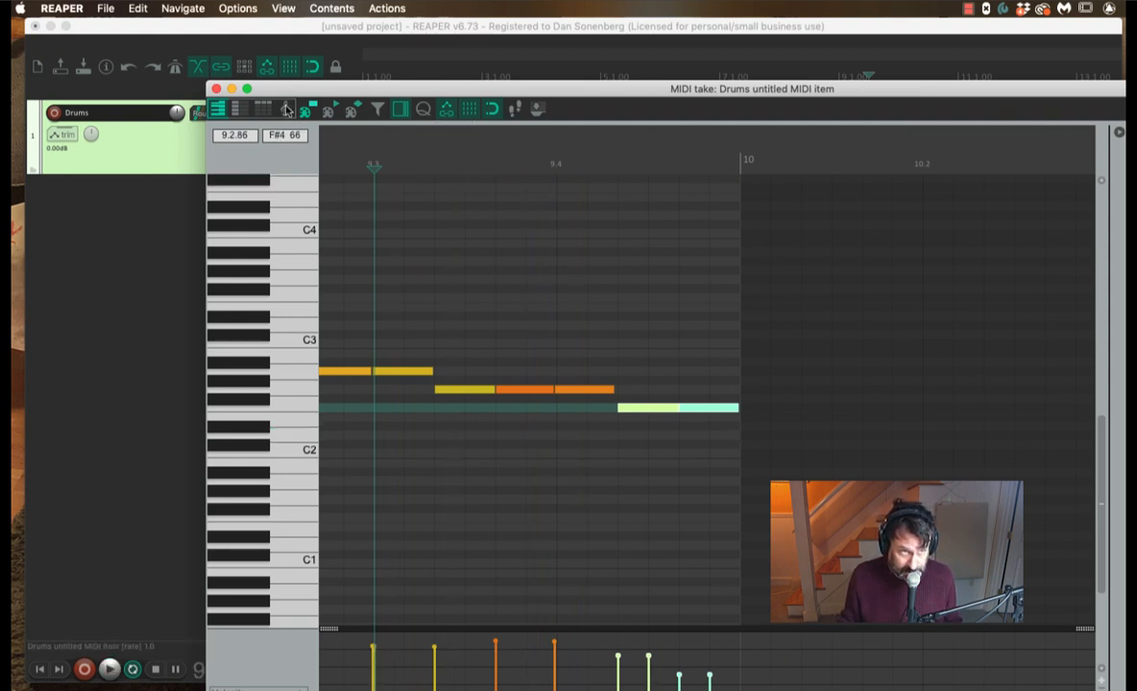
pyautogui.click(215, 89)
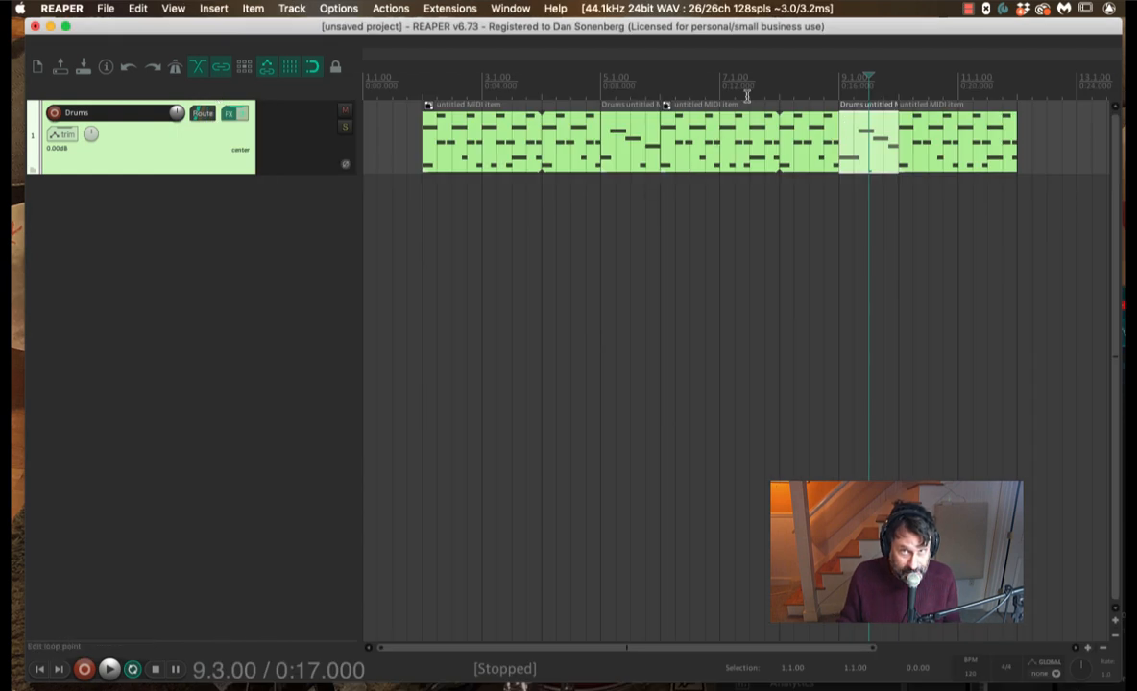
pyautogui.click(660, 86)
pyautogui.press('space')
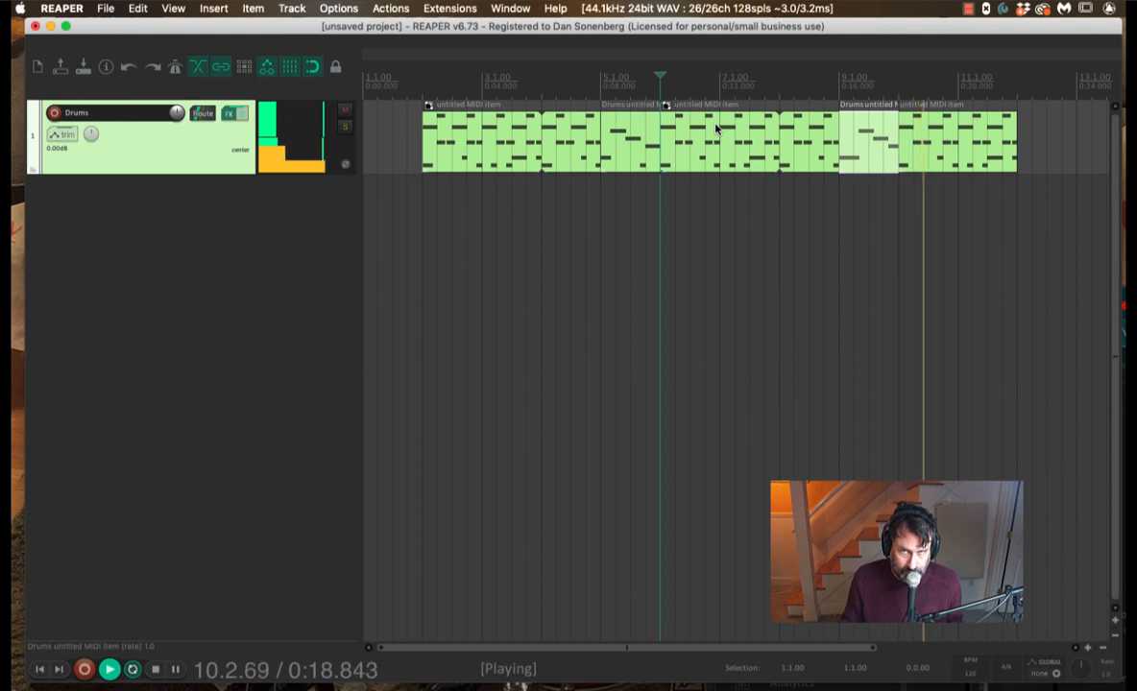
pyautogui.press('space')
# Step: Reopen the bar 9 fill and shape its last five note velocities as a crescendo of 67, 82, 95, 105 and 127
pyautogui.doubleClick(870, 140)
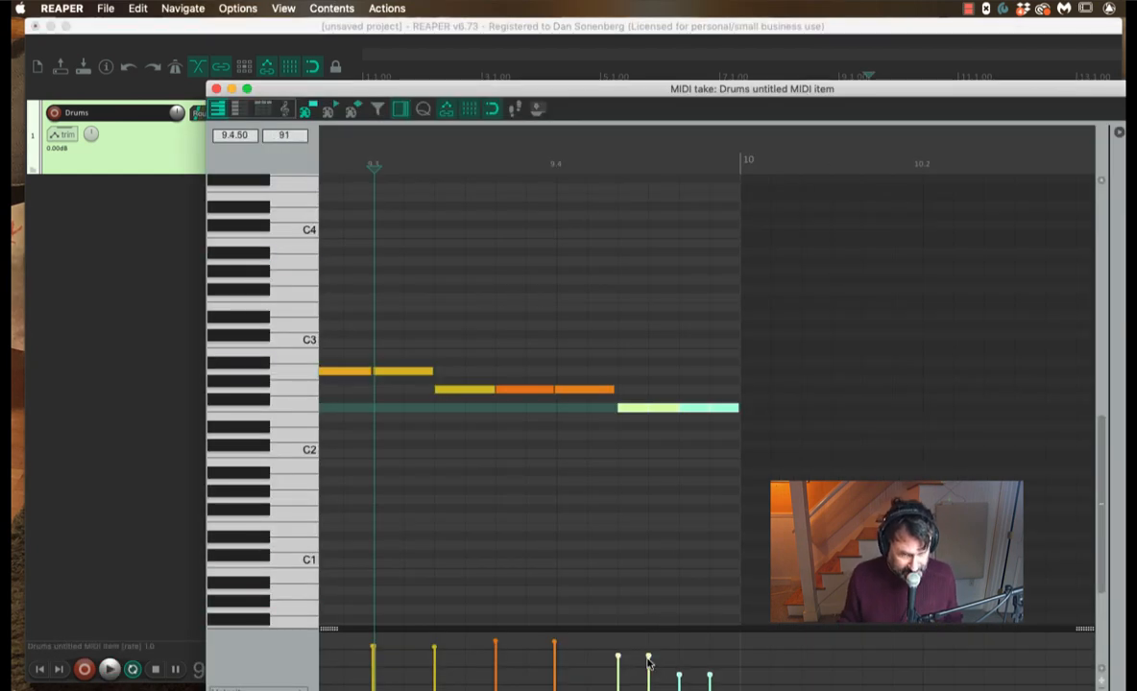
pyautogui.moveTo(679, 676); pyautogui.dragTo(680, 669)
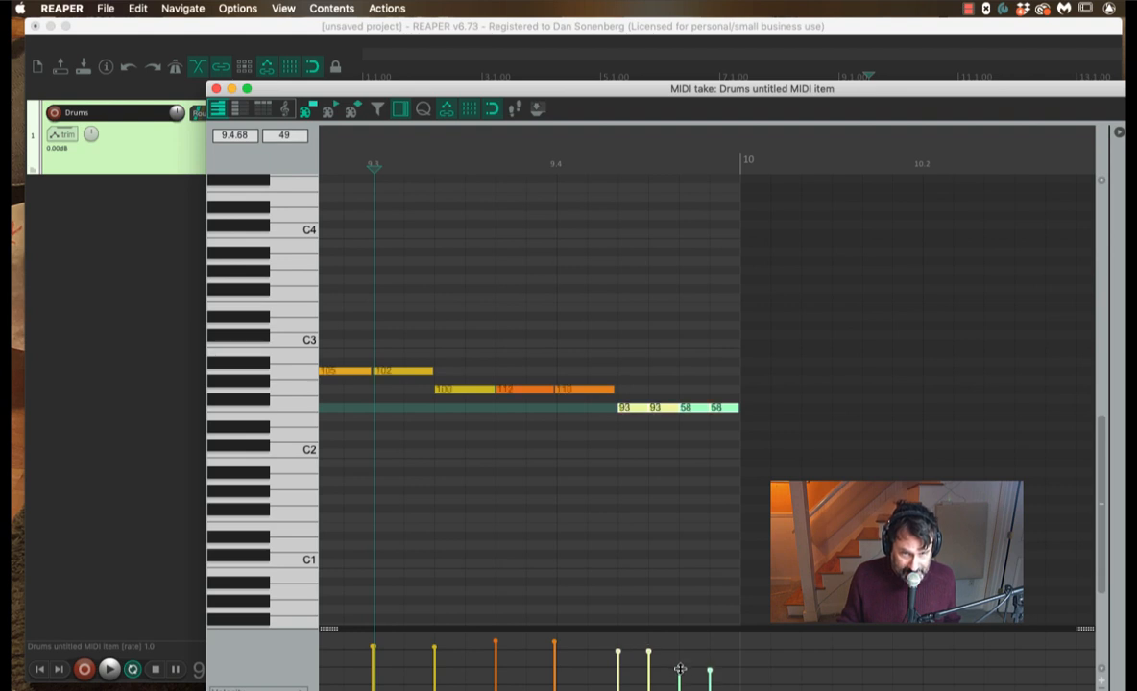
pyautogui.click(771, 518)
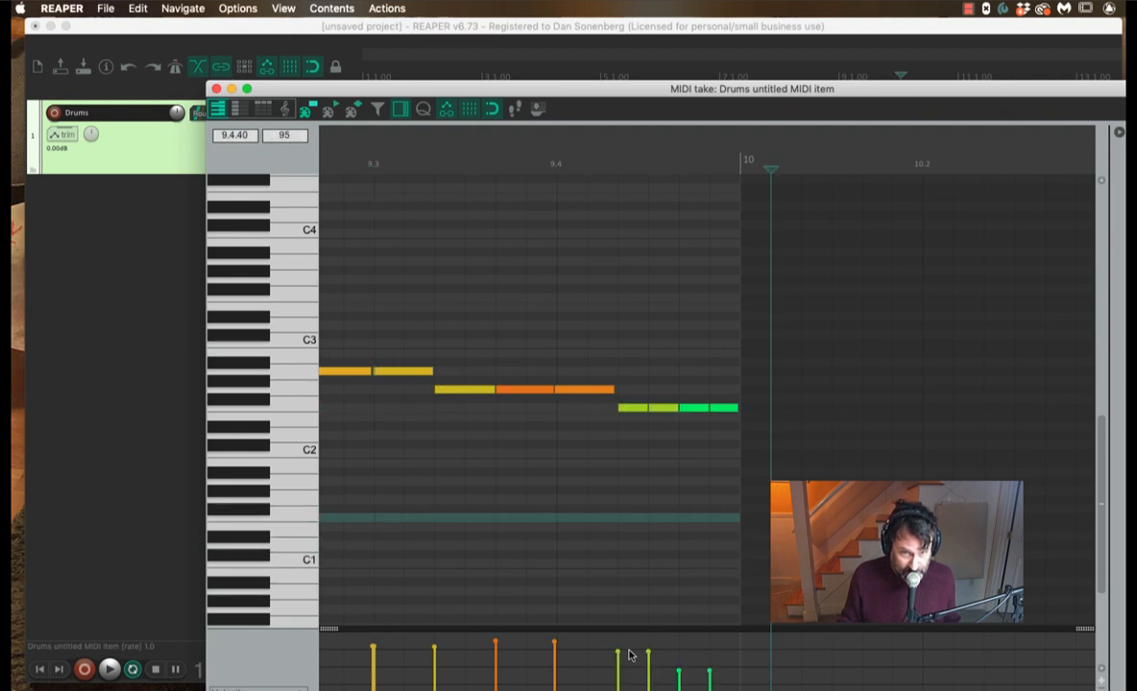
pyautogui.moveTo(612, 669); pyautogui.dragTo(632, 665)
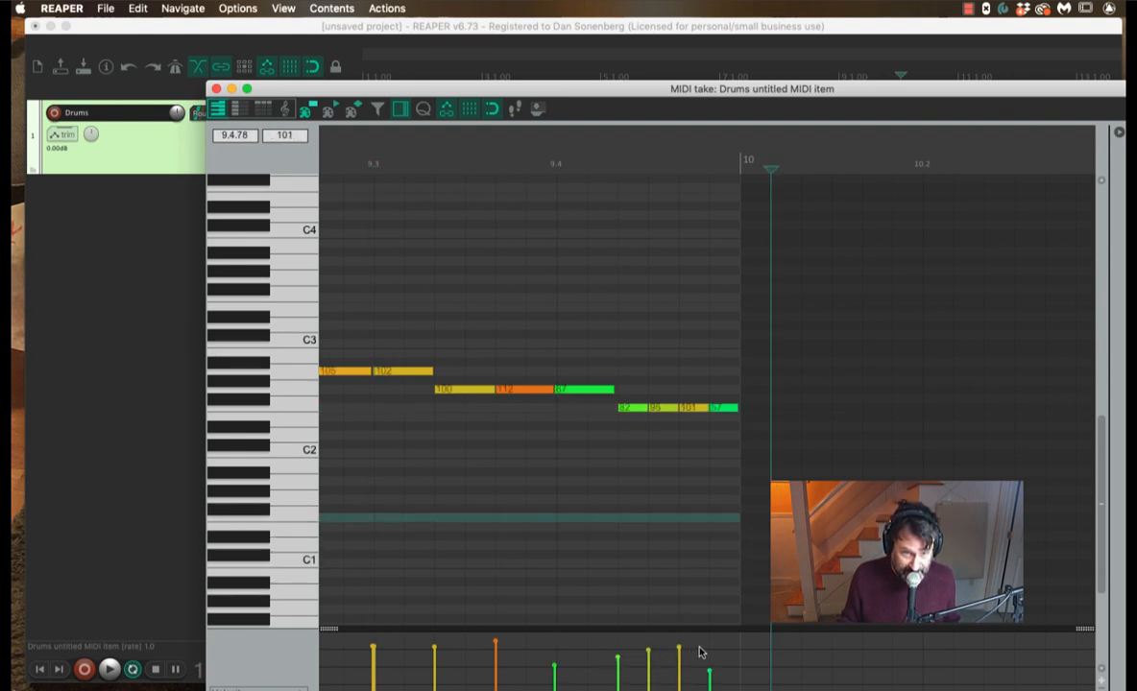
pyautogui.moveTo(715, 647); pyautogui.dragTo(738, 636)
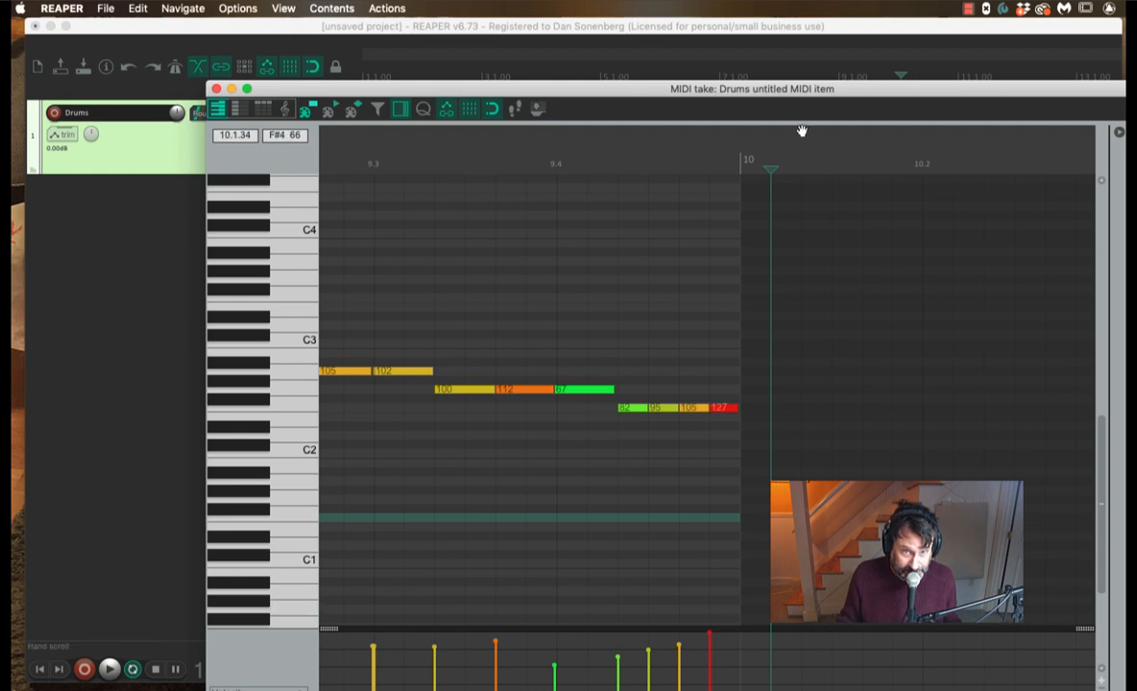
pyautogui.click(217, 90)
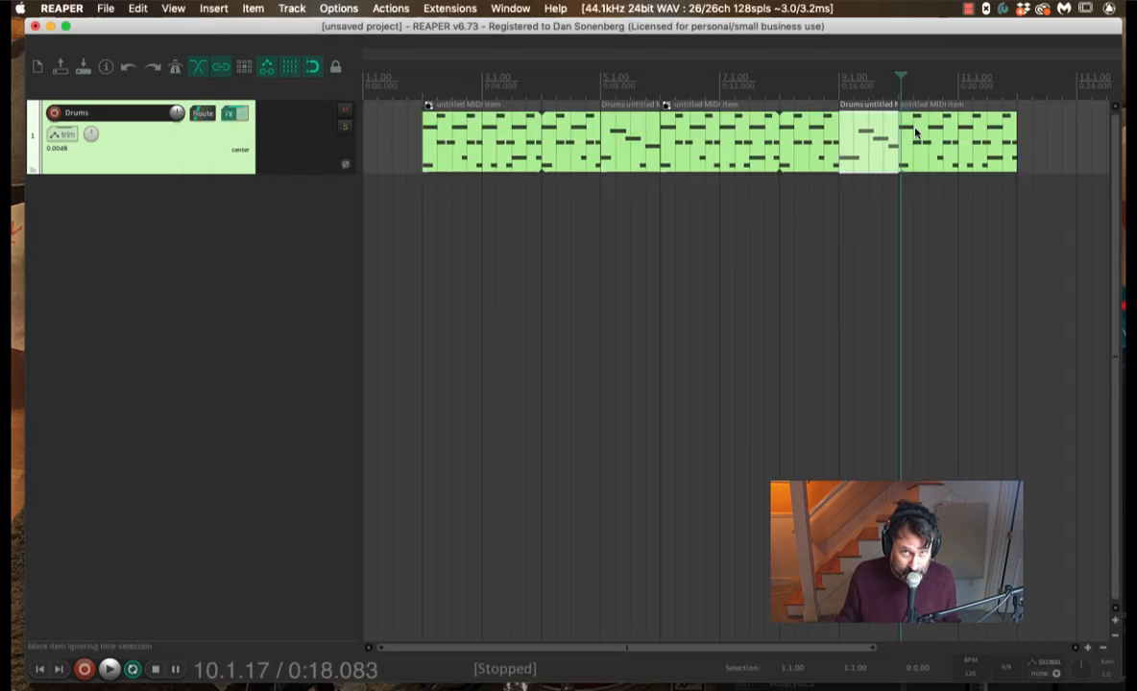
# Step: Play the arrangement from the last beat of bar 8 through the reshaped fill into the following groove
pyautogui.click(817, 95)
pyautogui.press('space')
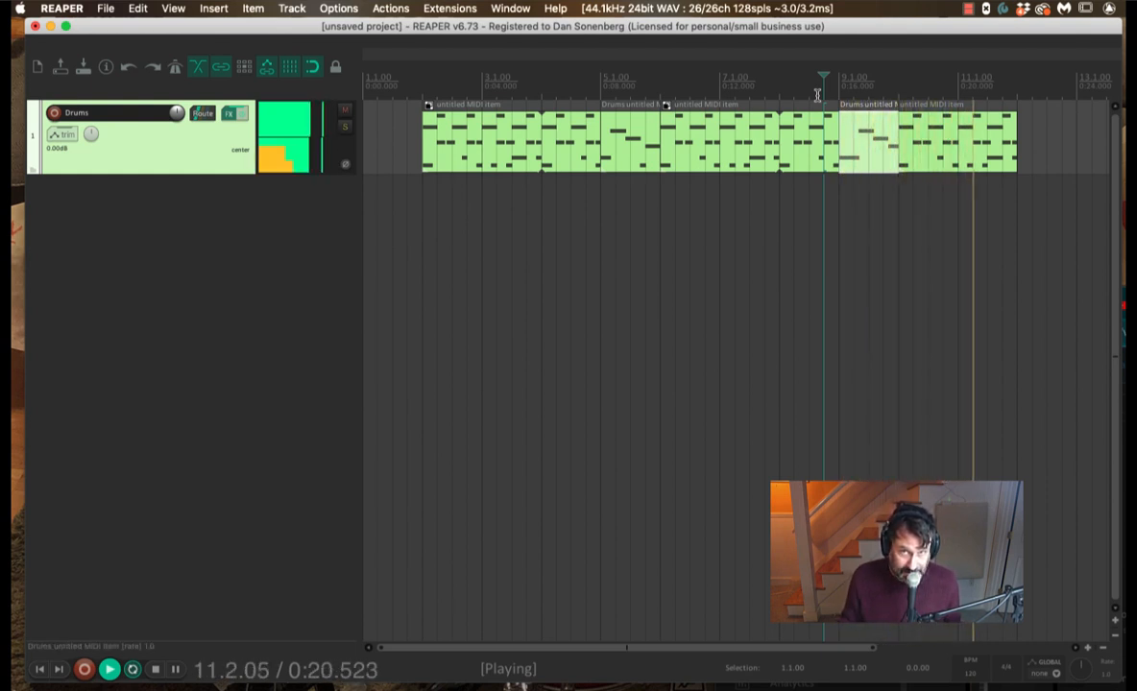
pyautogui.press('space')
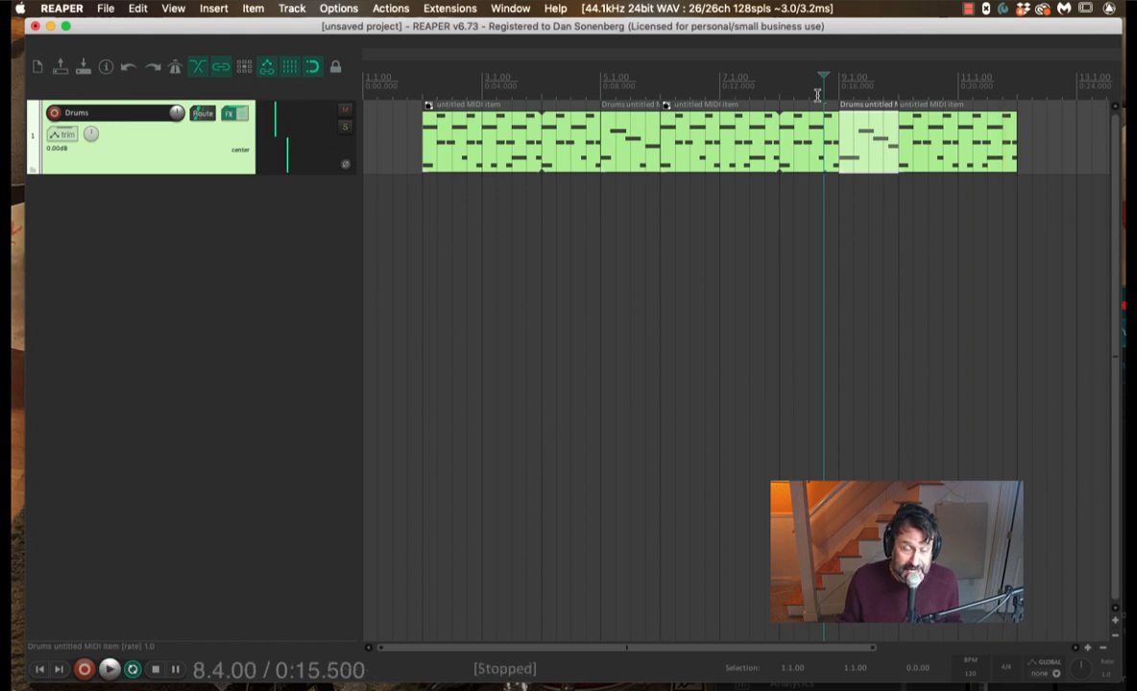